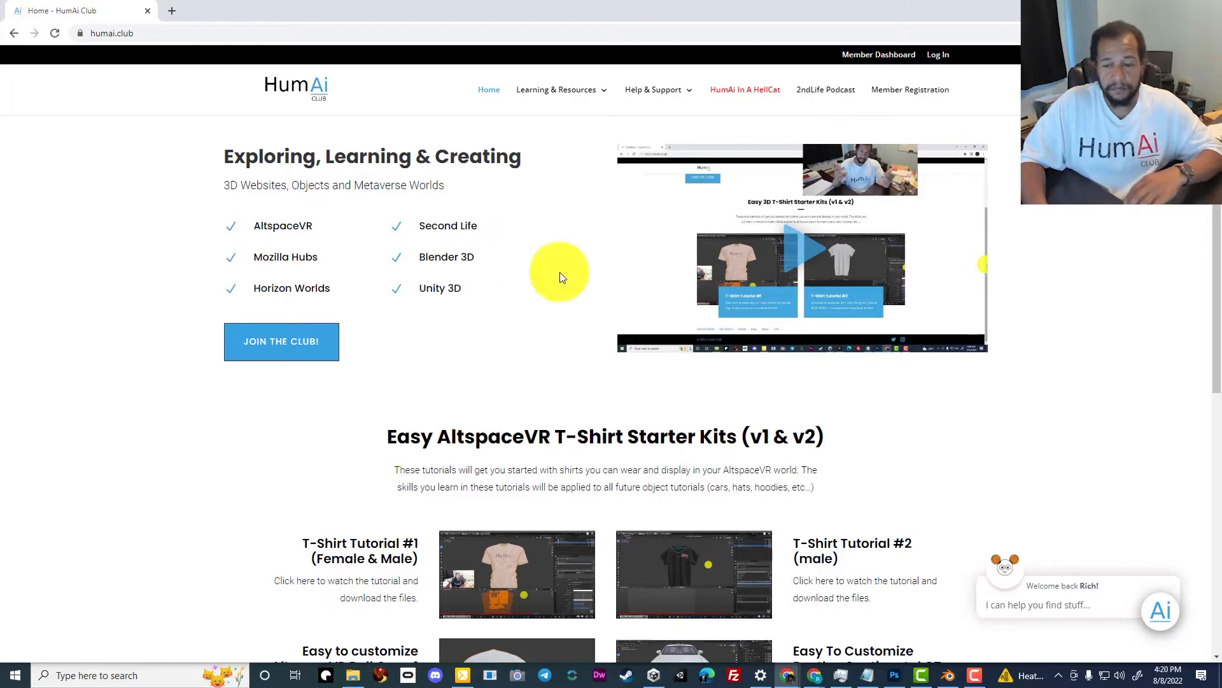
# - Ask the website's chat assistant to search for "glasses"
pyautogui.moveTo(567, 93)
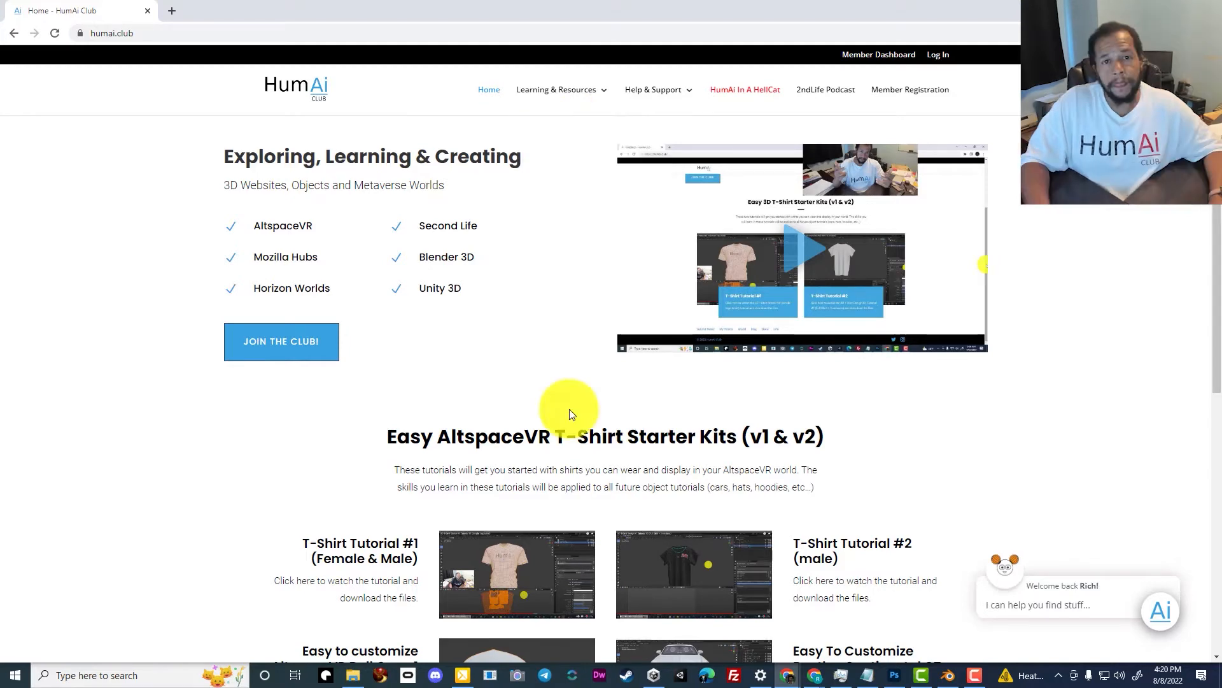
pyautogui.click(1155, 611)
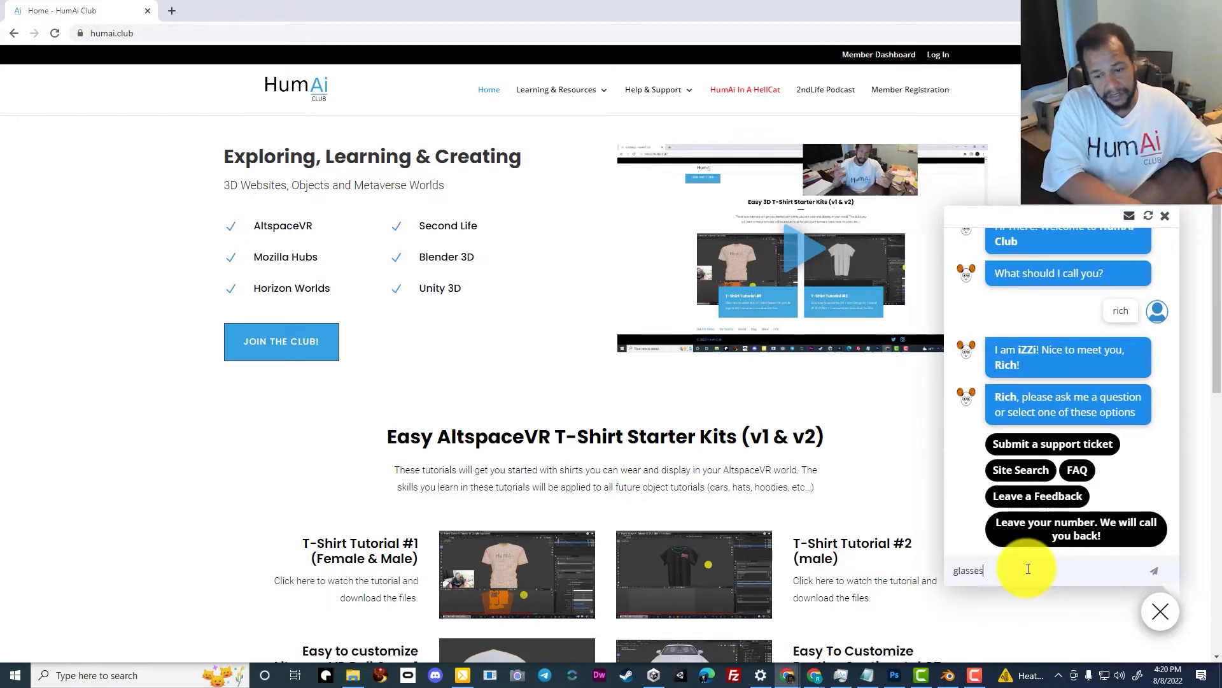
pyautogui.press('Return')
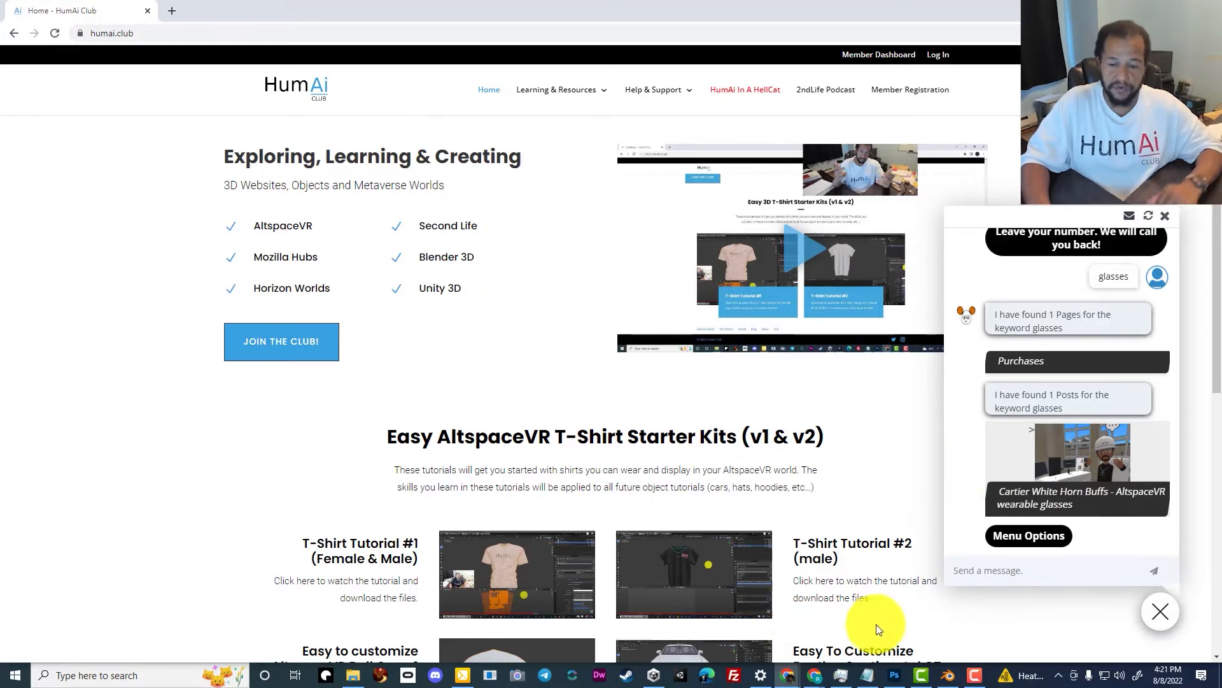
# - Switch to Blender to view the Cartier glasses model, and bring the Cartier-Glasses folder window in front of it
pyautogui.click(951, 678)
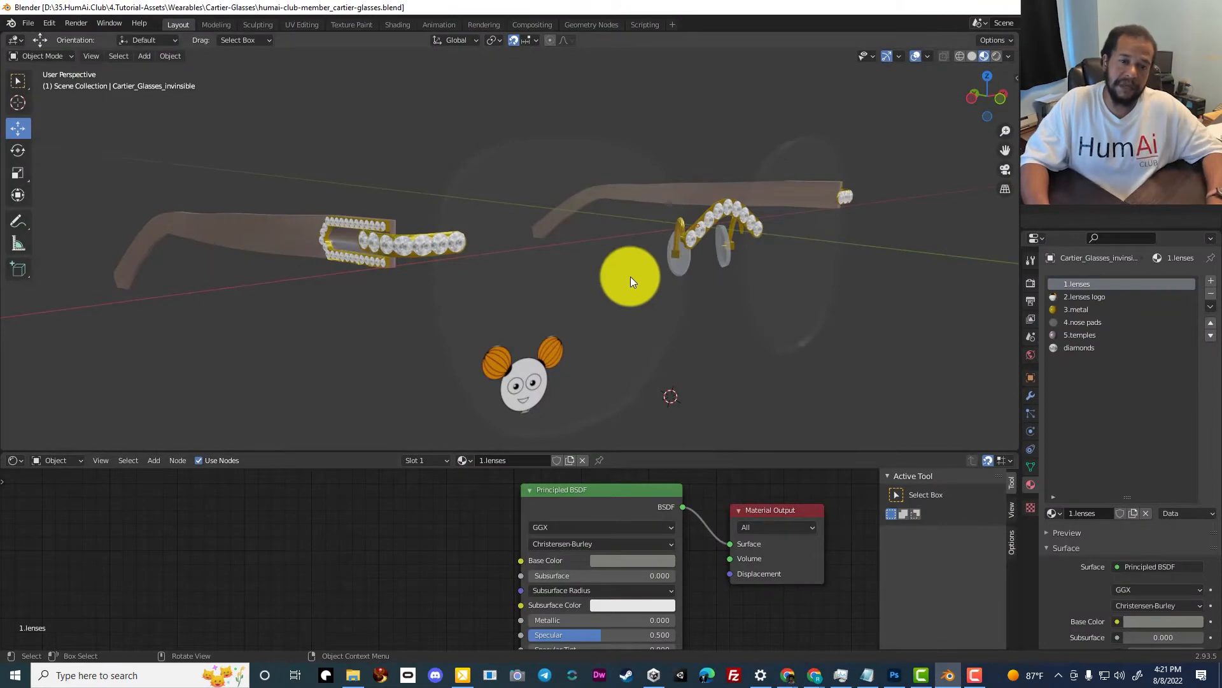
pyautogui.moveTo(630, 277); pyautogui.dragTo(621, 273, button='middle')
pyautogui.moveTo(1221, 219); pyautogui.dragTo(936, 89)
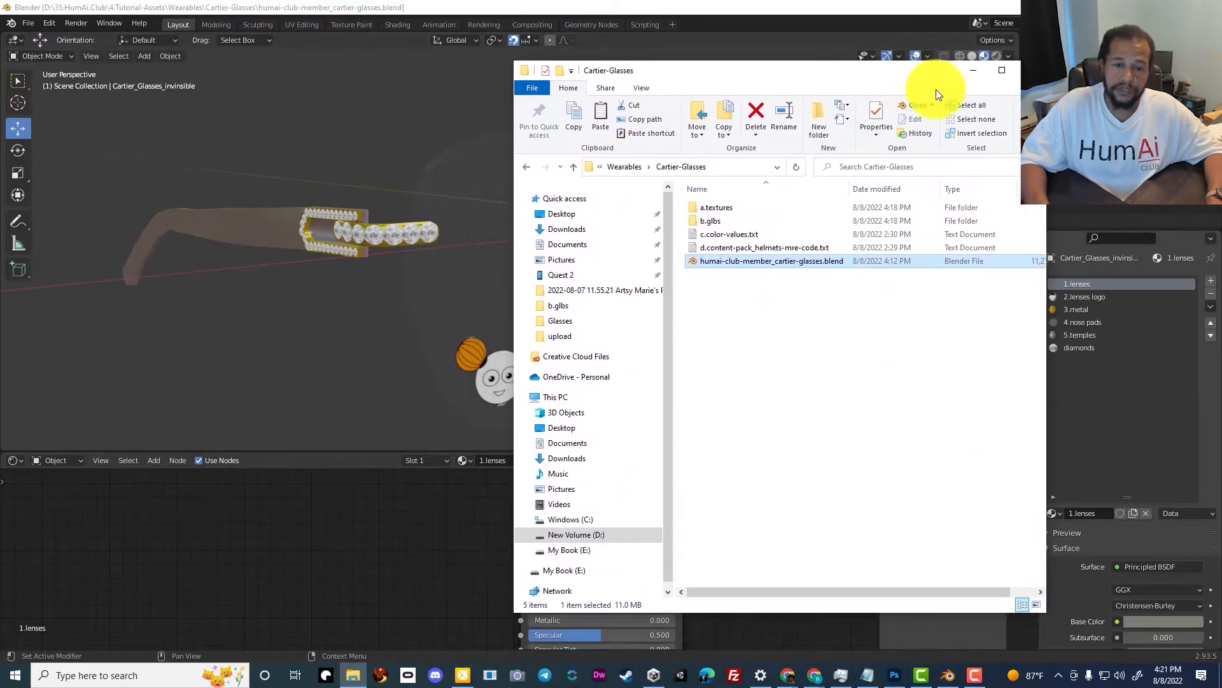
pyautogui.click(927, 326)
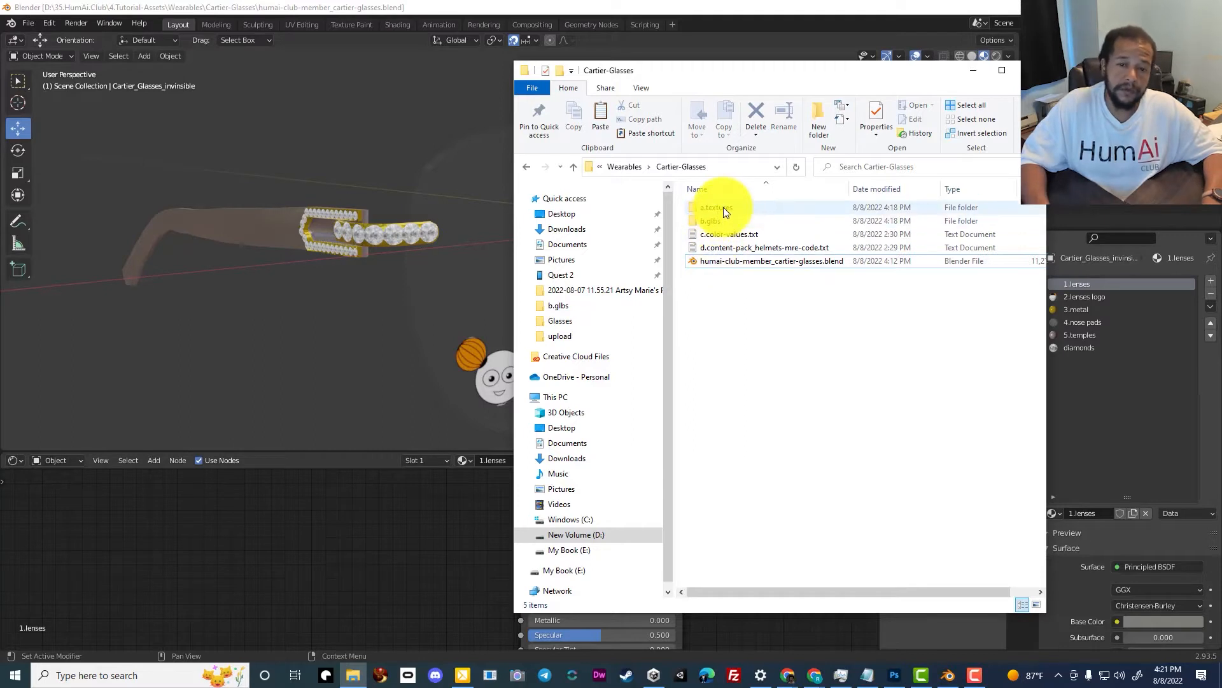
# - Open the a.textures folder and examine the logo images it contains
pyautogui.doubleClick(746, 208)
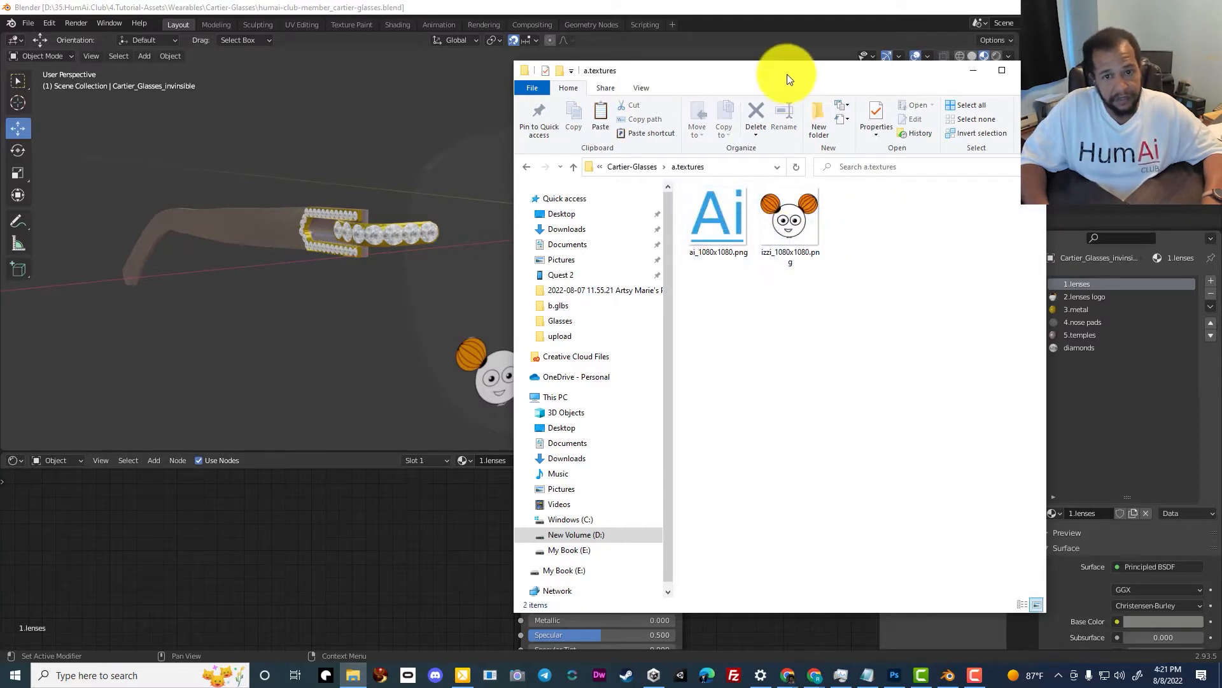
pyautogui.moveTo(787, 73); pyautogui.dragTo(874, 47)
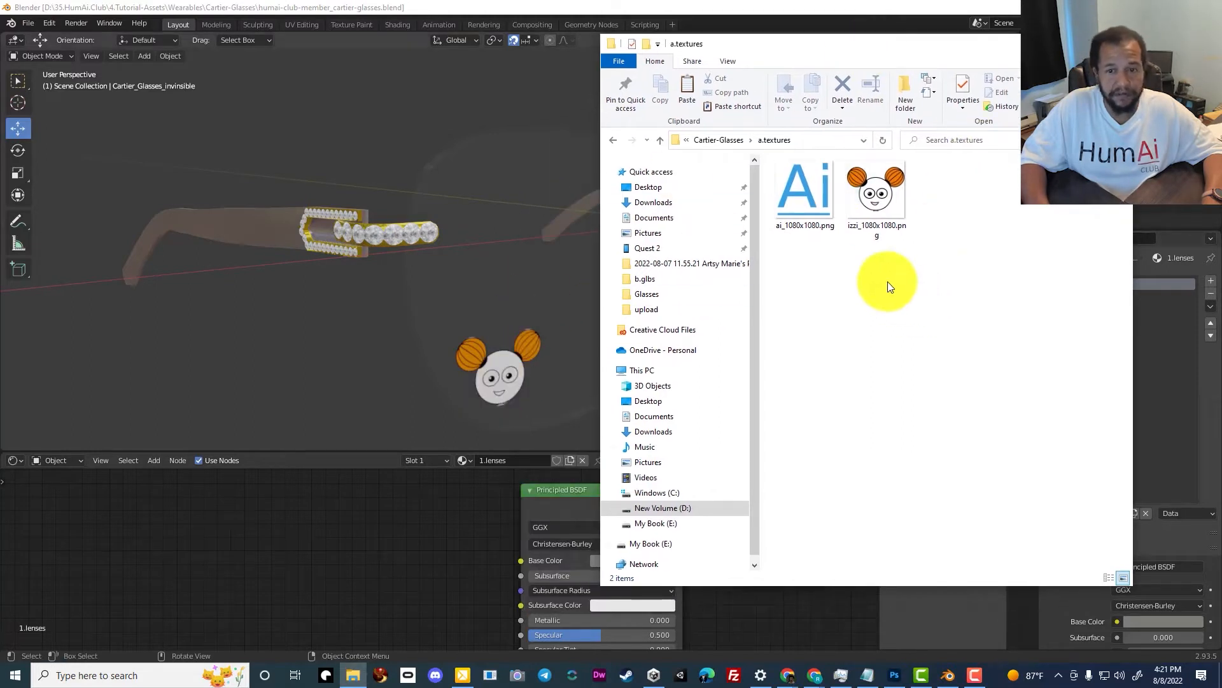
pyautogui.click(816, 193)
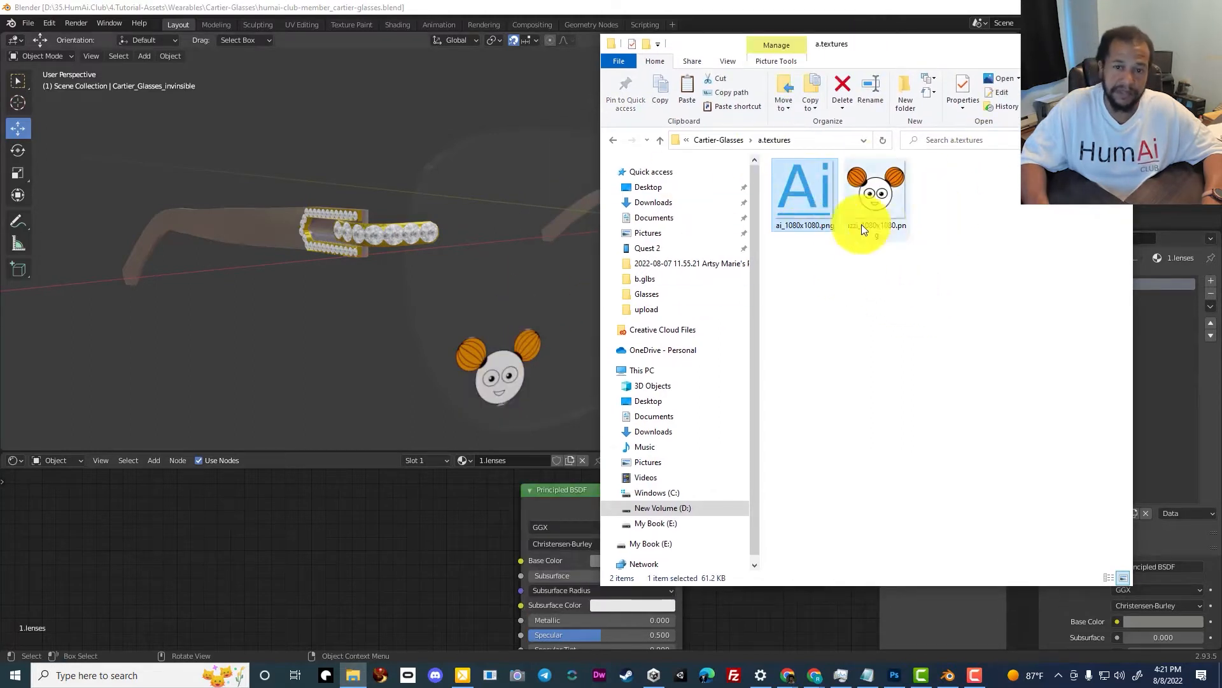
# - Open the b.glbs folder, preview humai-club-member_cartier-glasses_invinsible.glb in 3D Viewer, and close the preview
pyautogui.click(725, 138)
pyautogui.doubleClick(825, 197)
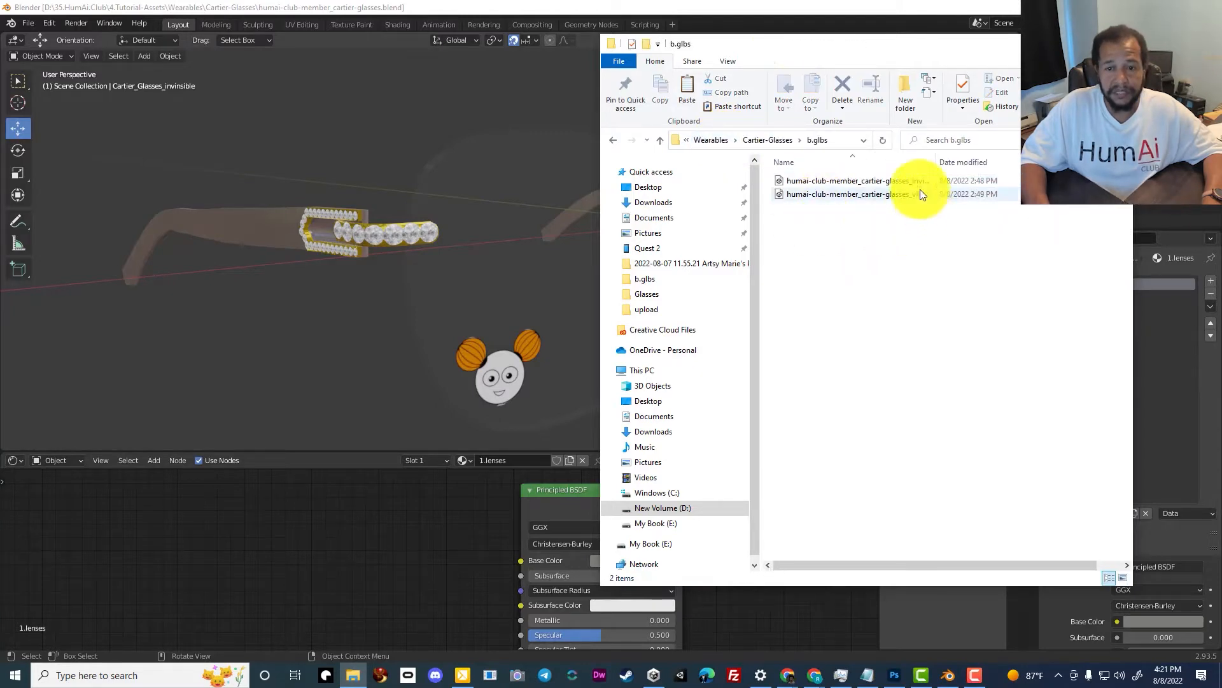
pyautogui.moveTo(935, 160); pyautogui.dragTo(984, 157)
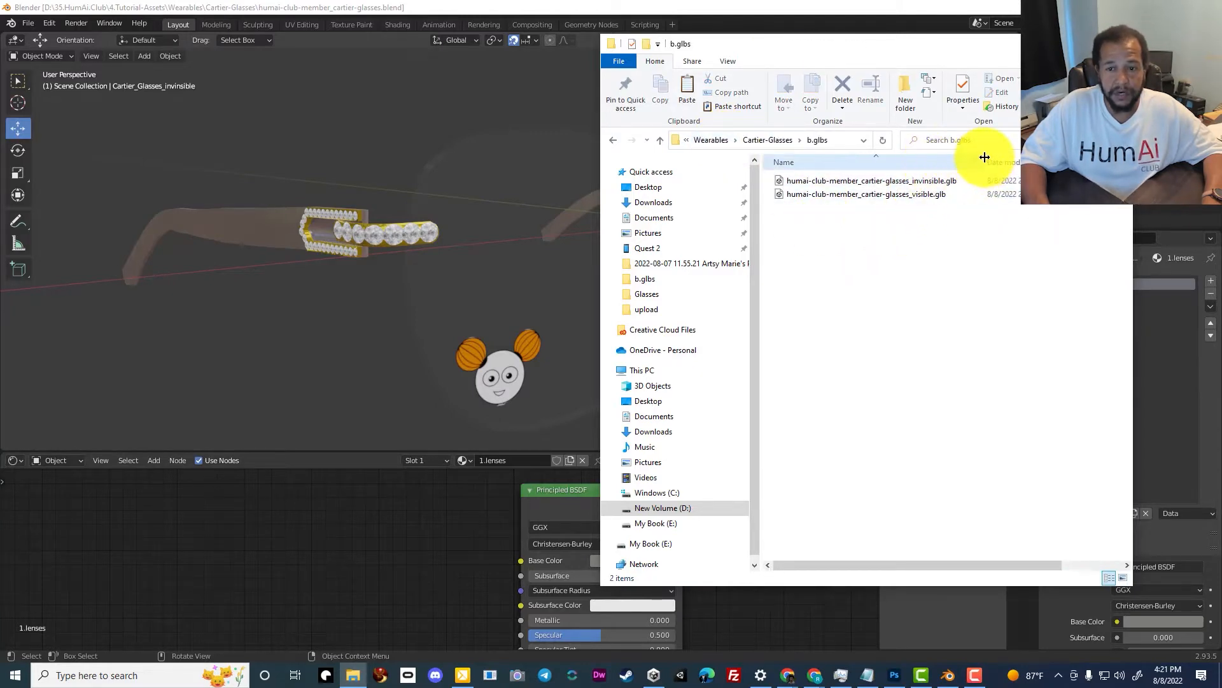
pyautogui.doubleClick(888, 182)
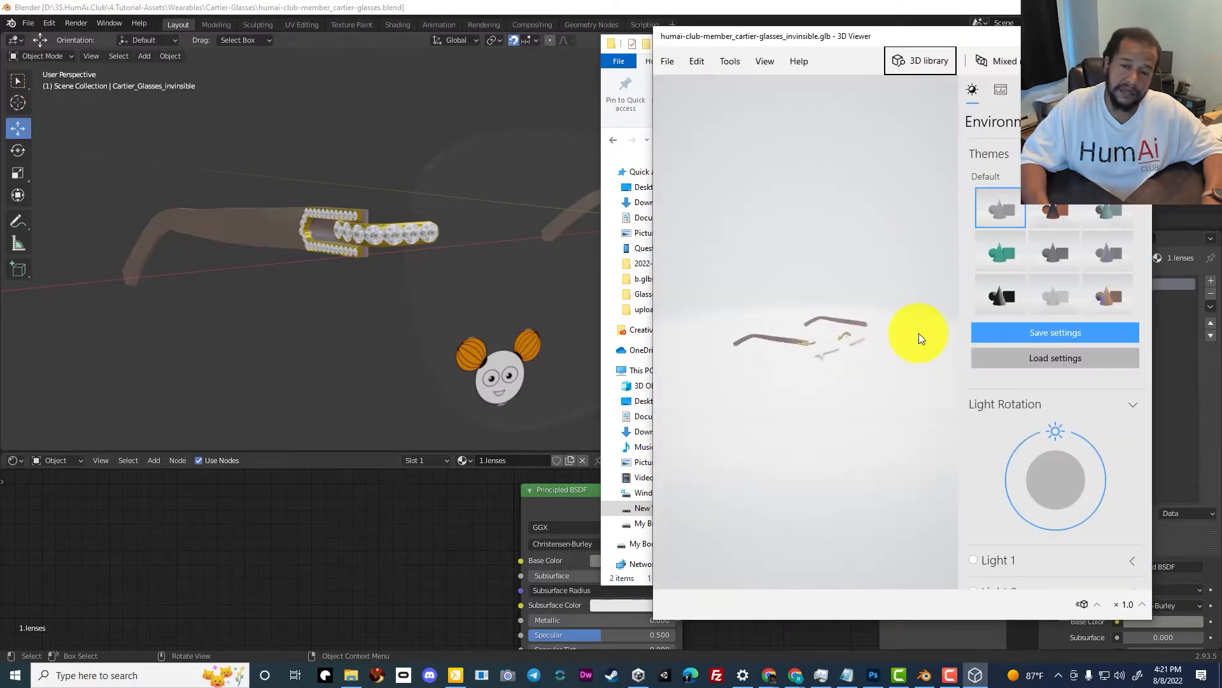
pyautogui.moveTo(919, 333); pyautogui.dragTo(864, 329)
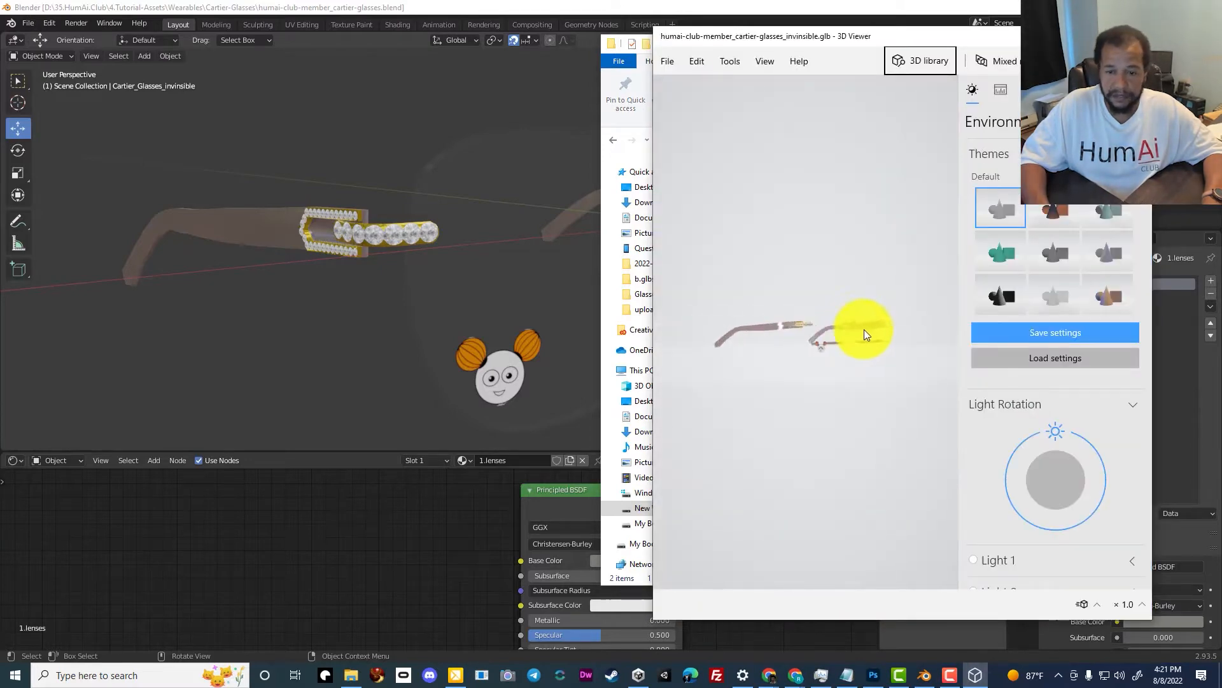
pyautogui.click(1135, 36)
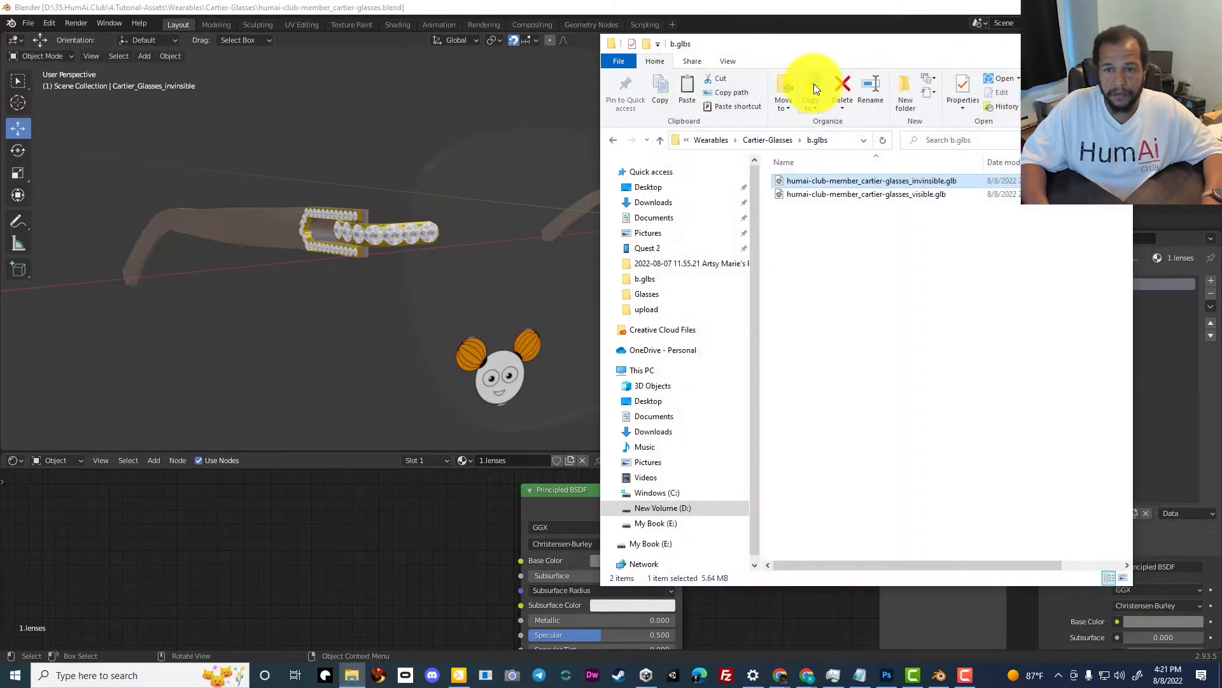
# - Open c.color-values.txt from the Cartier-Glasses folder, examine the gold and silver / platinum hex codes against the model, and close it
pyautogui.click(785, 139)
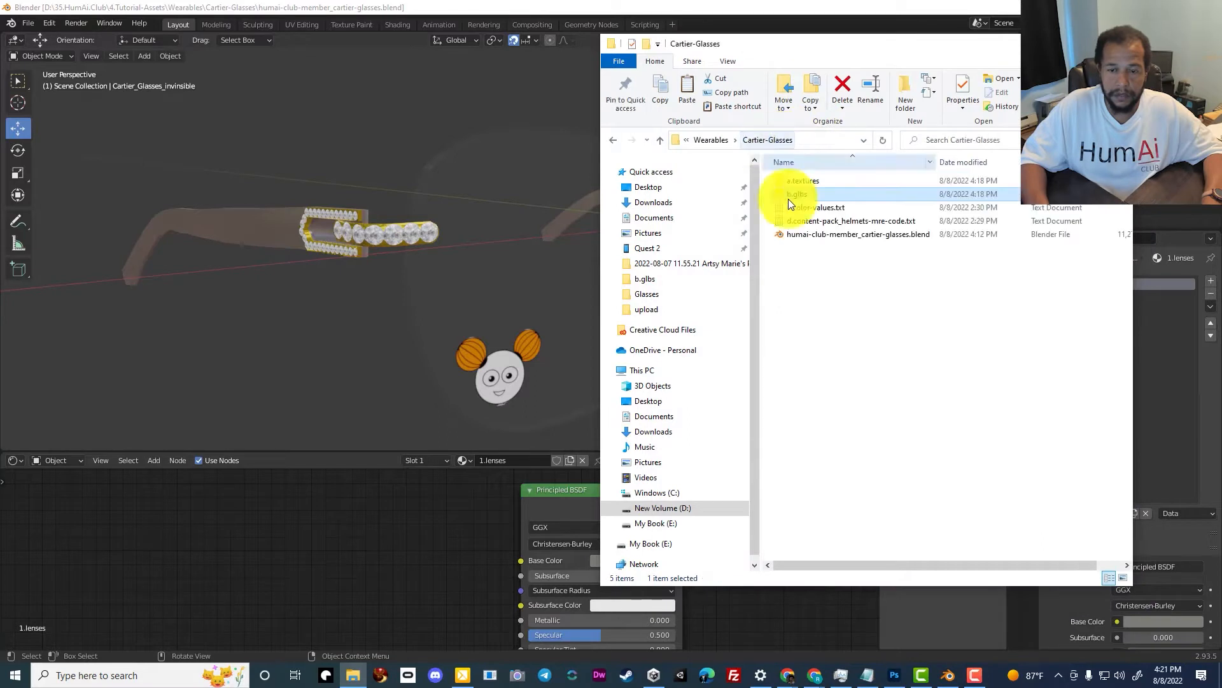
pyautogui.doubleClick(827, 209)
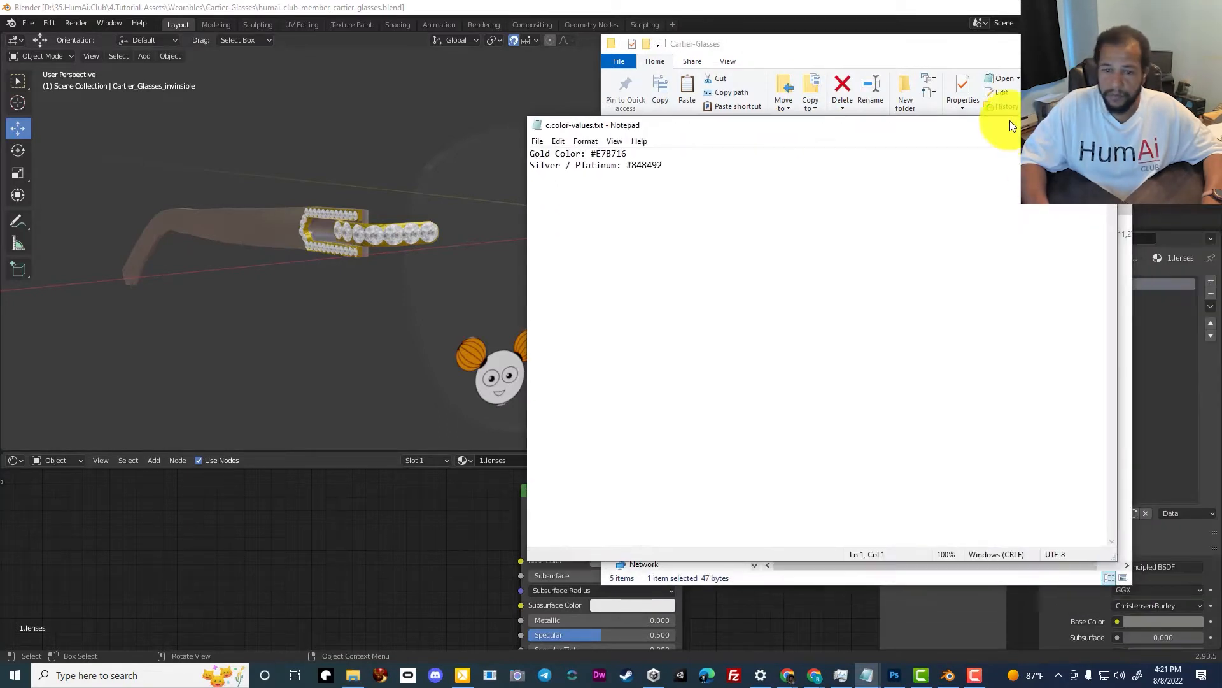
pyautogui.moveTo(1009, 120); pyautogui.dragTo(1042, 114)
pyautogui.scroll(2, 378, 227)
pyautogui.scroll(2, 378, 226)
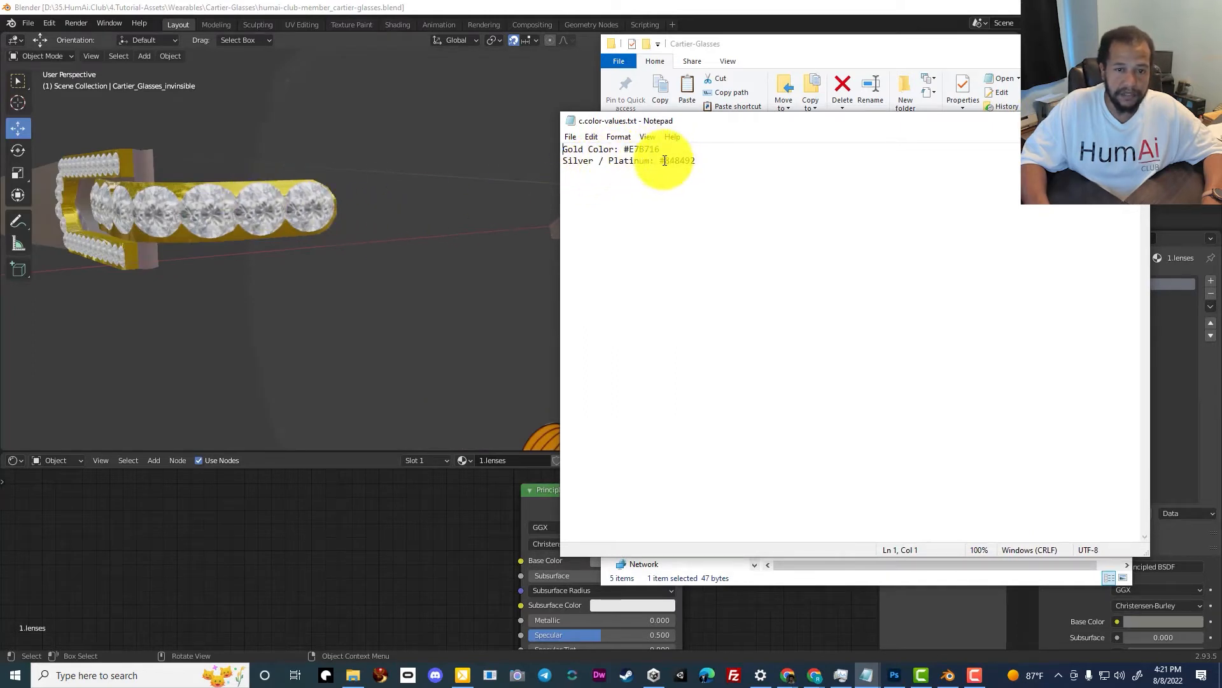
pyautogui.moveTo(664, 160); pyautogui.dragTo(703, 160)
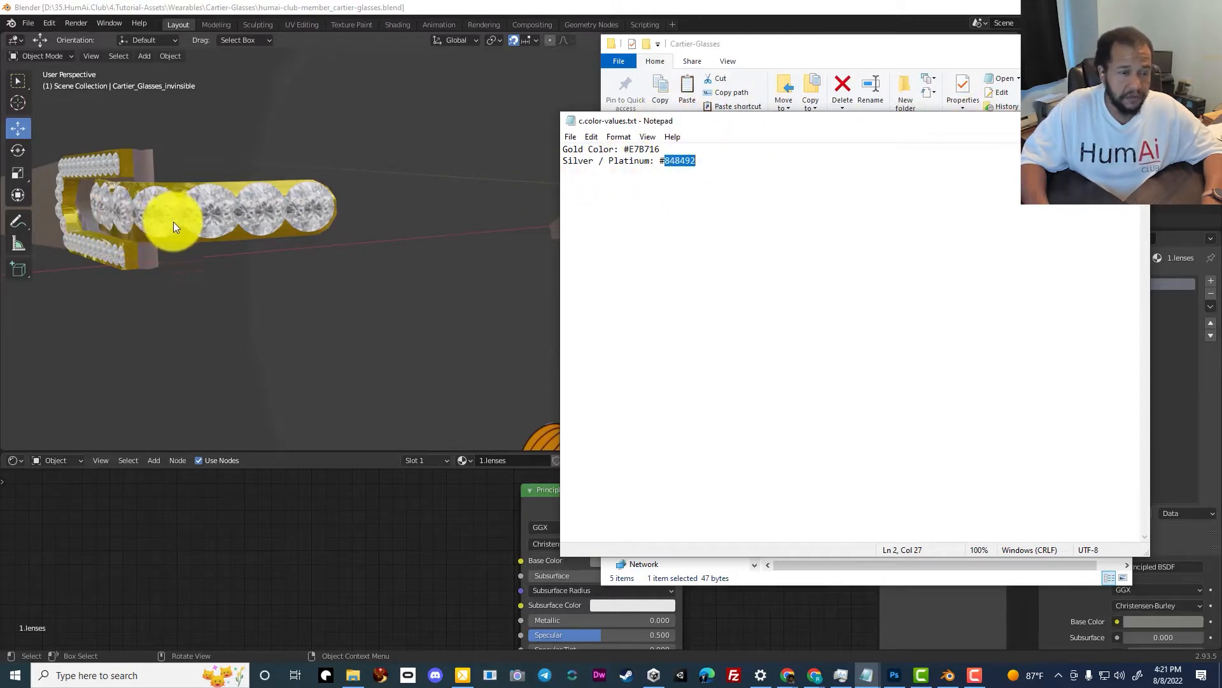
pyautogui.scroll(-5, 430, 297)
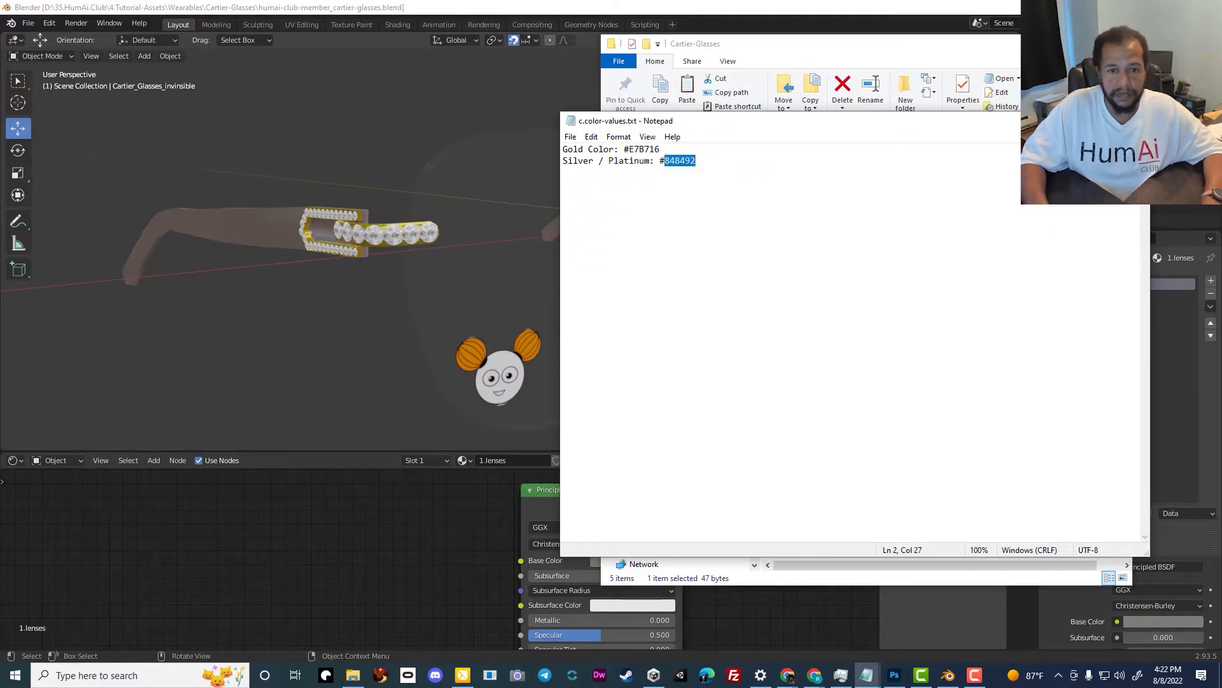
pyautogui.click(1134, 121)
pyautogui.click(938, 342)
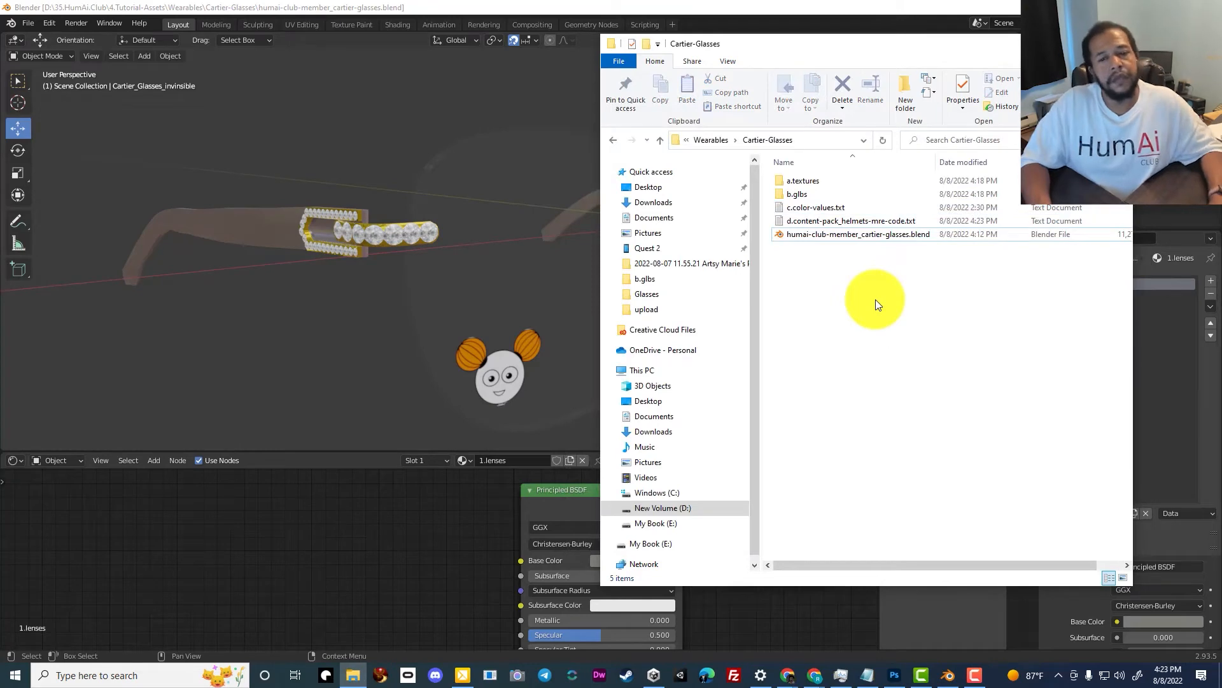
# - Open d.content-pack_helmets-mre-code.txt, highlight the whole cartier-glasses code block for review, and close the file
pyautogui.doubleClick(853, 223)
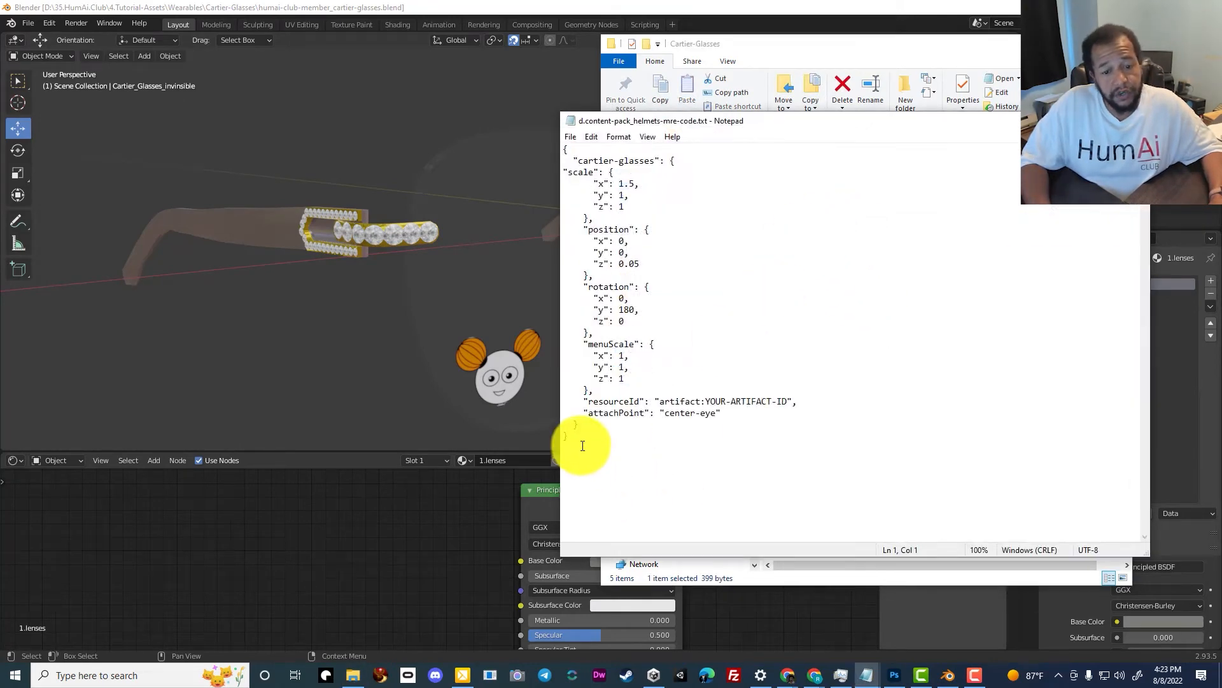
pyautogui.moveTo(578, 442); pyautogui.dragTo(432, 114)
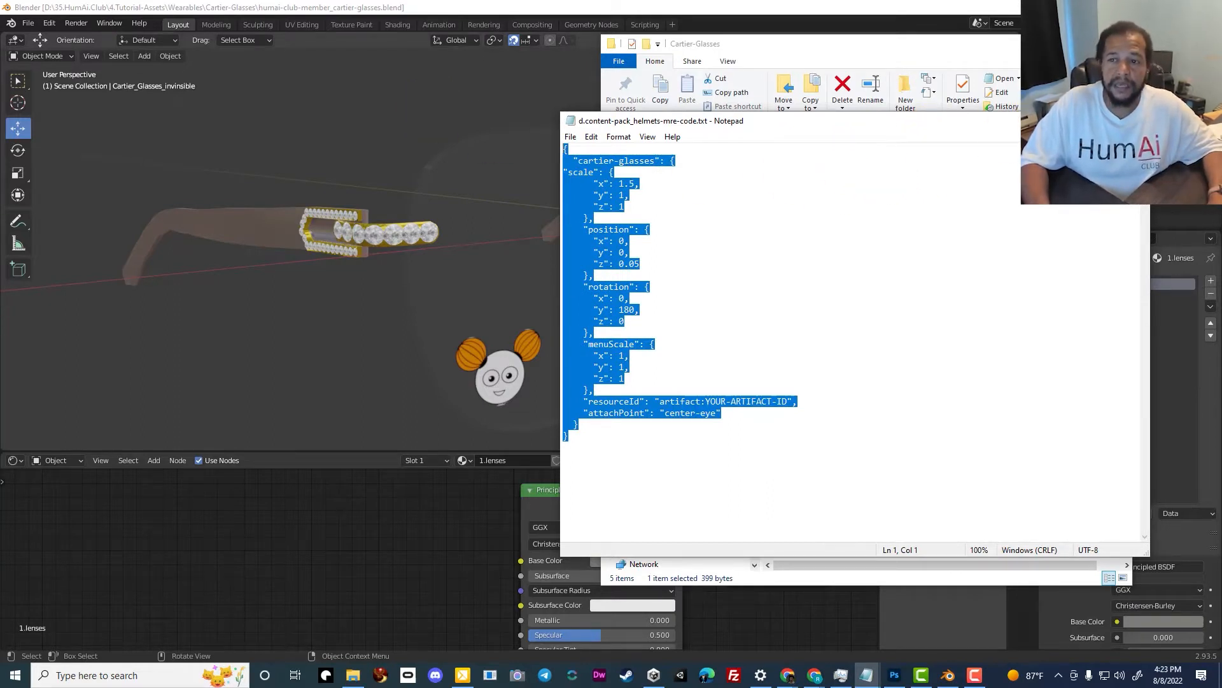
pyautogui.click(1135, 120)
pyautogui.click(873, 307)
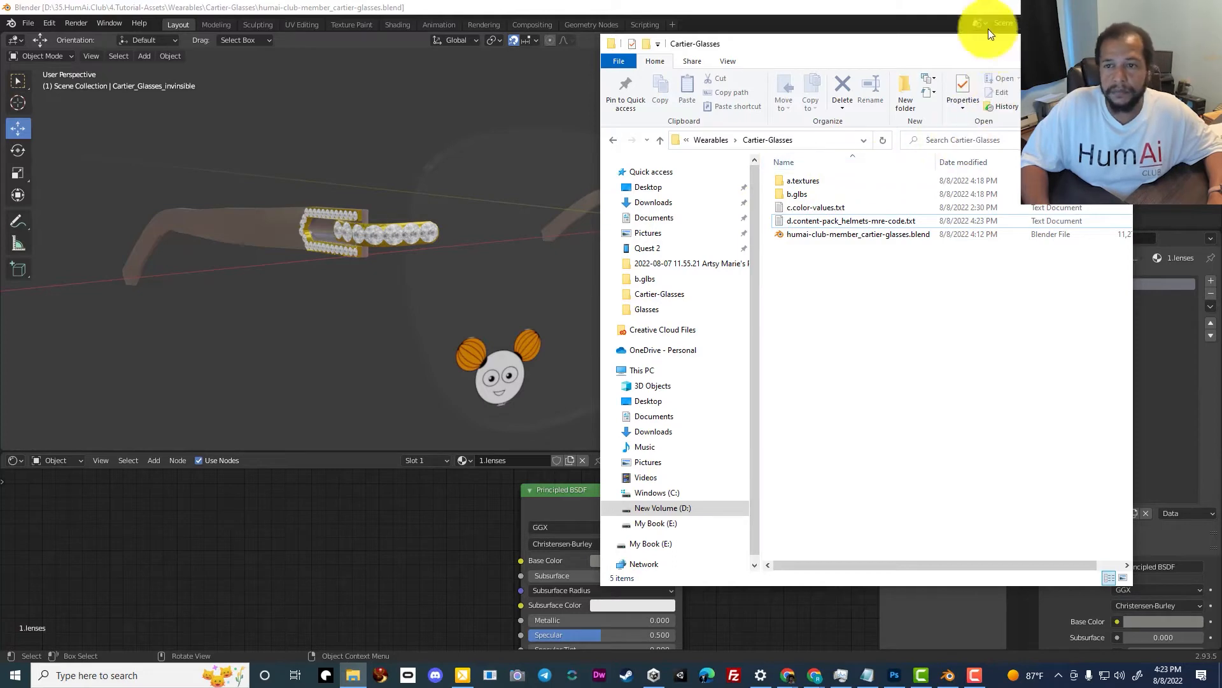
# - Return to Blender and set the area below the 3D viewport to the Shader Editor
pyautogui.click(786, 8)
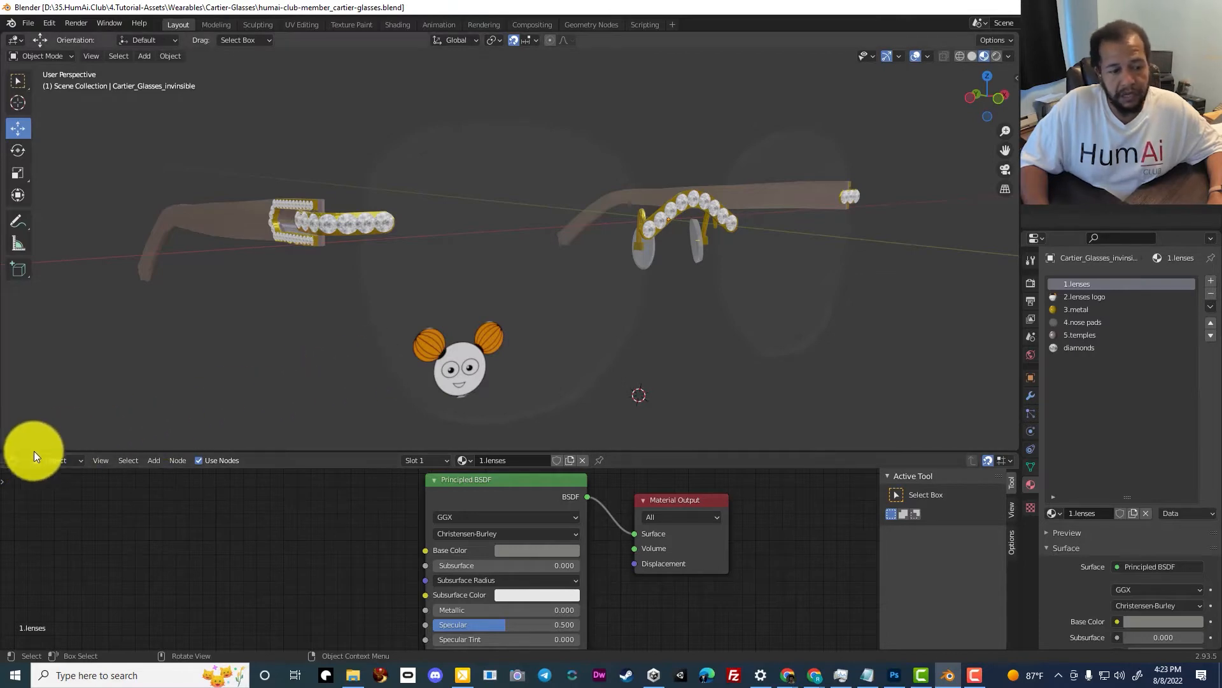
pyautogui.click(21, 462)
pyautogui.click(53, 581)
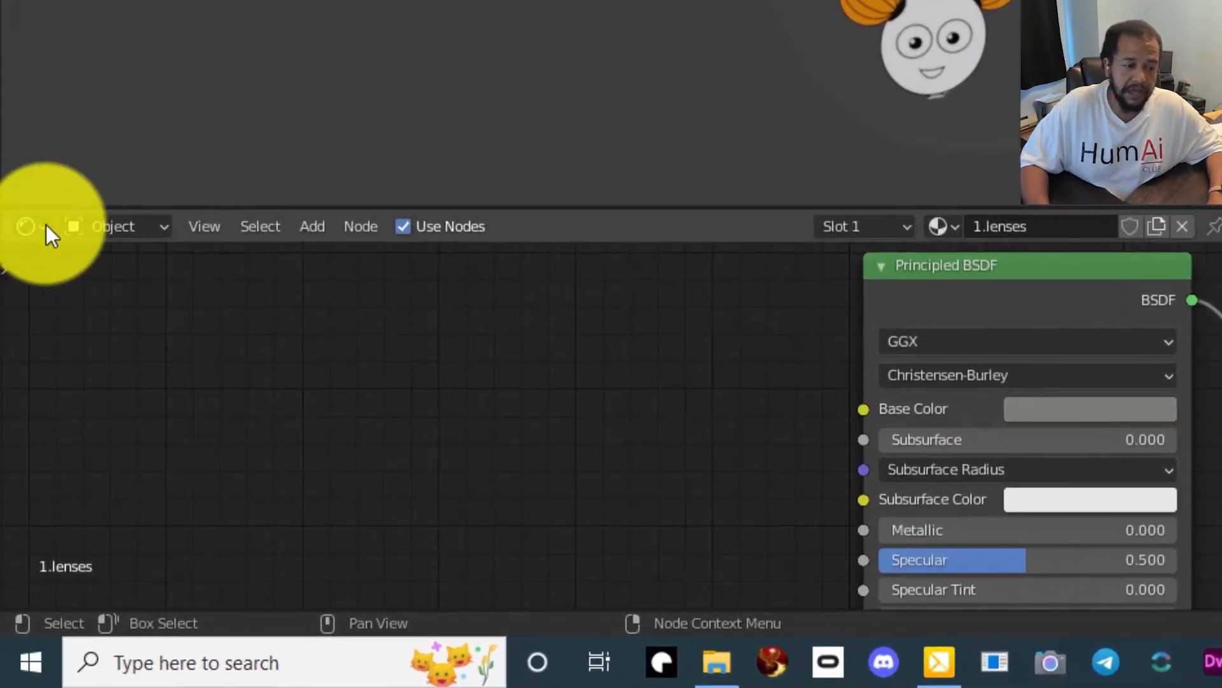
pyautogui.click(32, 227)
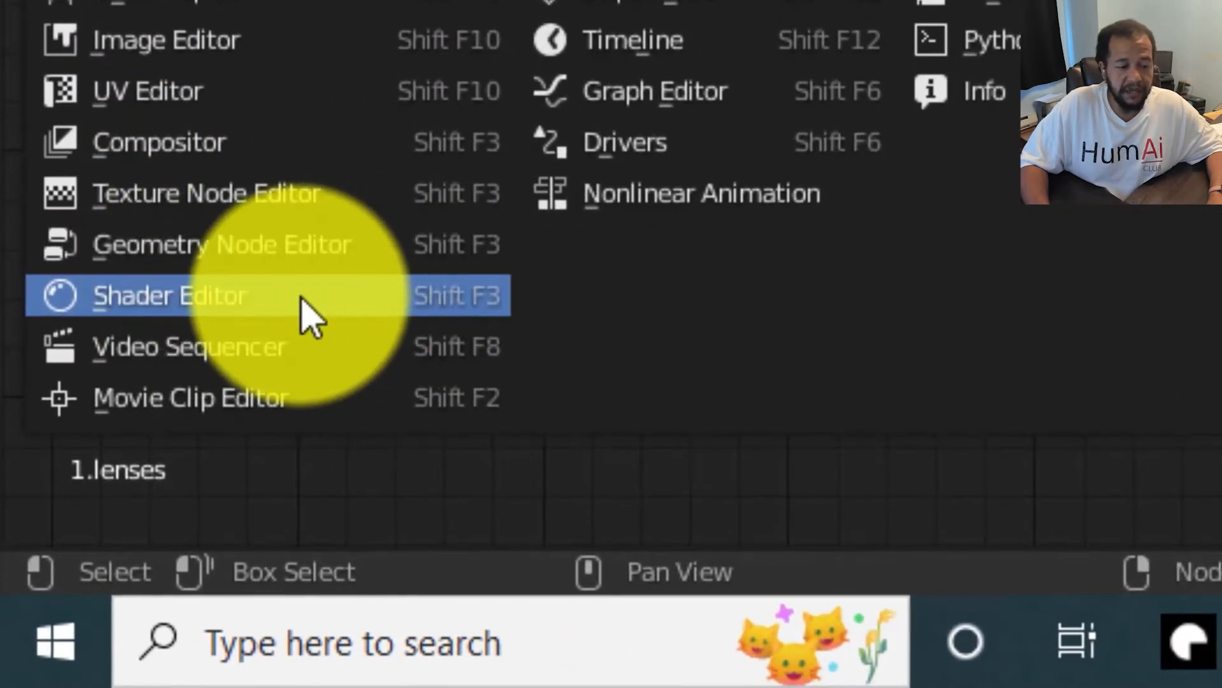
pyautogui.click(303, 298)
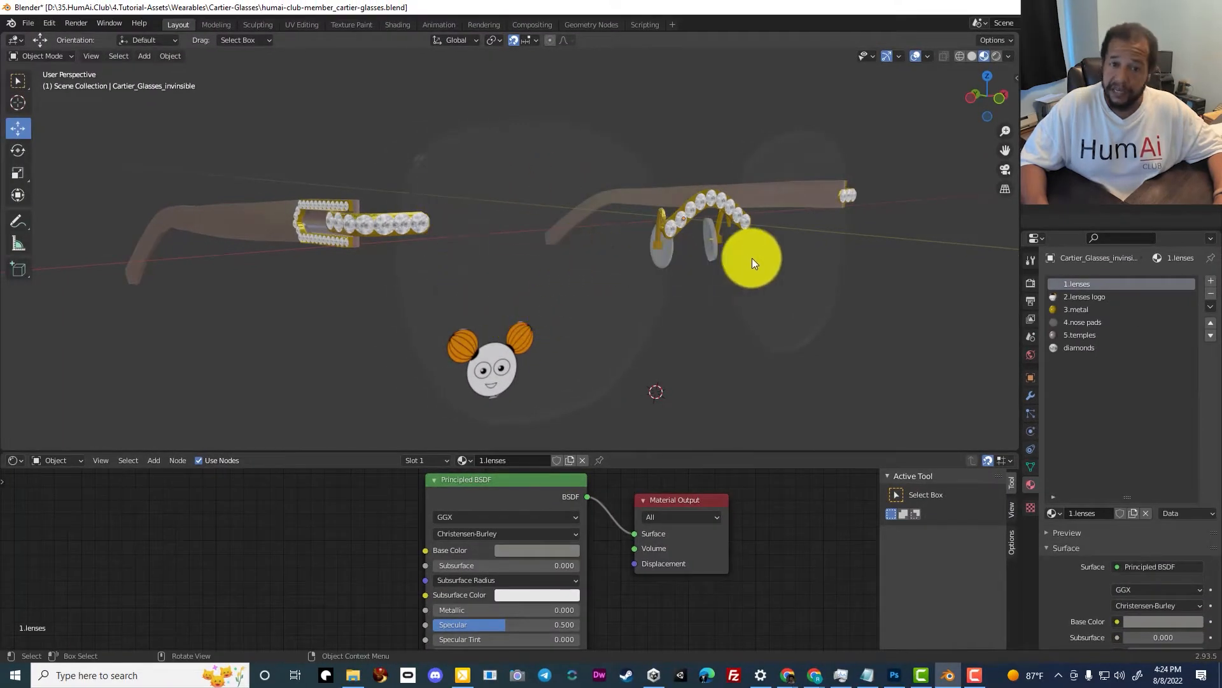
# - Set the 1.lenses material's base color to a light blue with hue 0.616, saturation 0.702 and value 0.746
pyautogui.moveTo(751, 258)
pyautogui.mouseDown(button='middle')
pyautogui.moveTo(622, 256)
pyautogui.moveTo(750, 256)
pyautogui.mouseUp(button='middle')
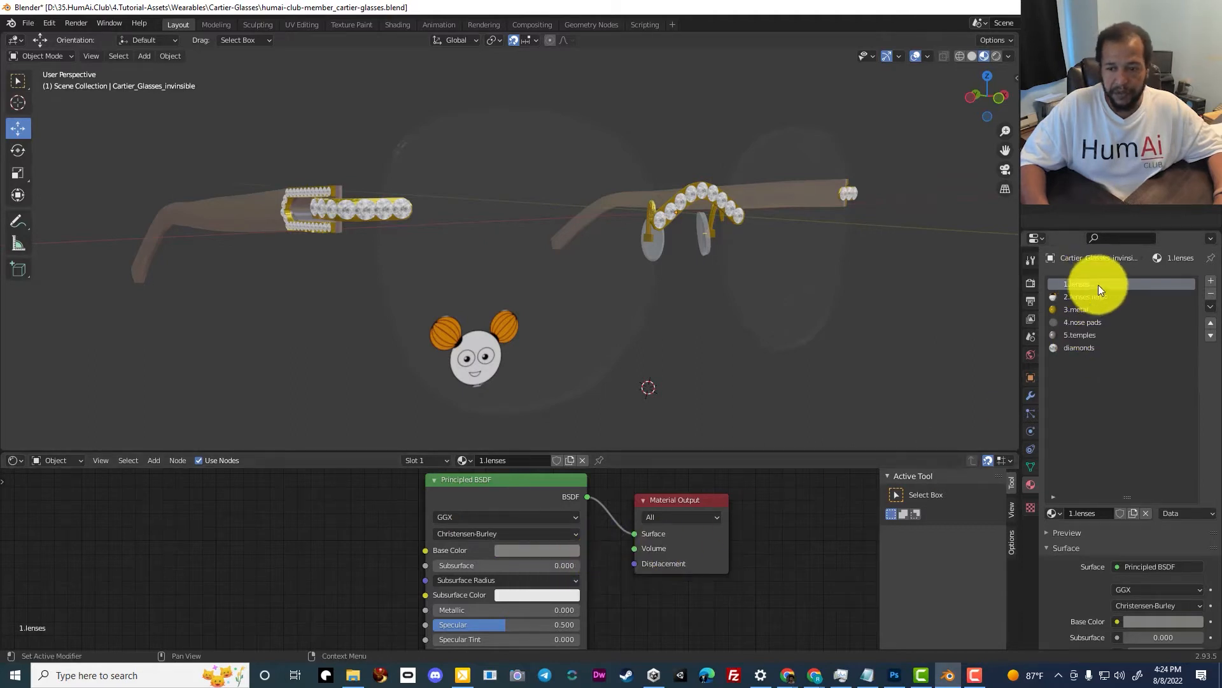
pyautogui.scroll(3, 561, 561)
pyautogui.scroll(-2, 593, 552)
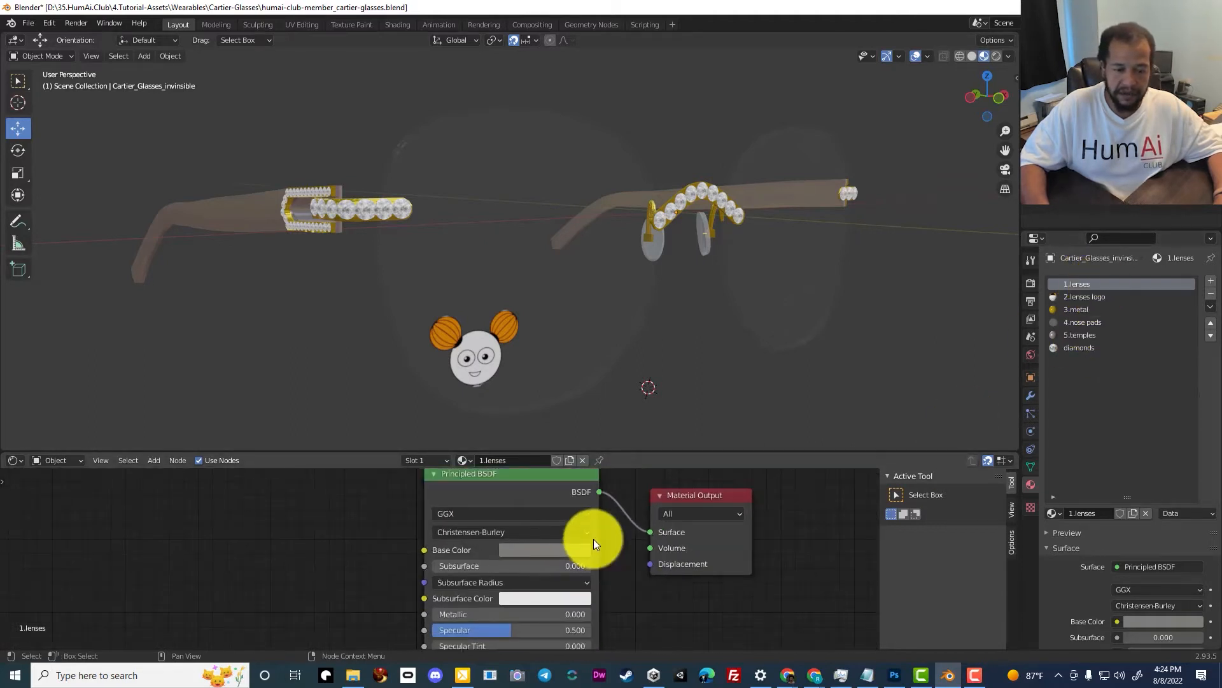
pyautogui.scroll(2, 503, 538)
pyautogui.moveTo(518, 545); pyautogui.dragTo(485, 543, button='middle')
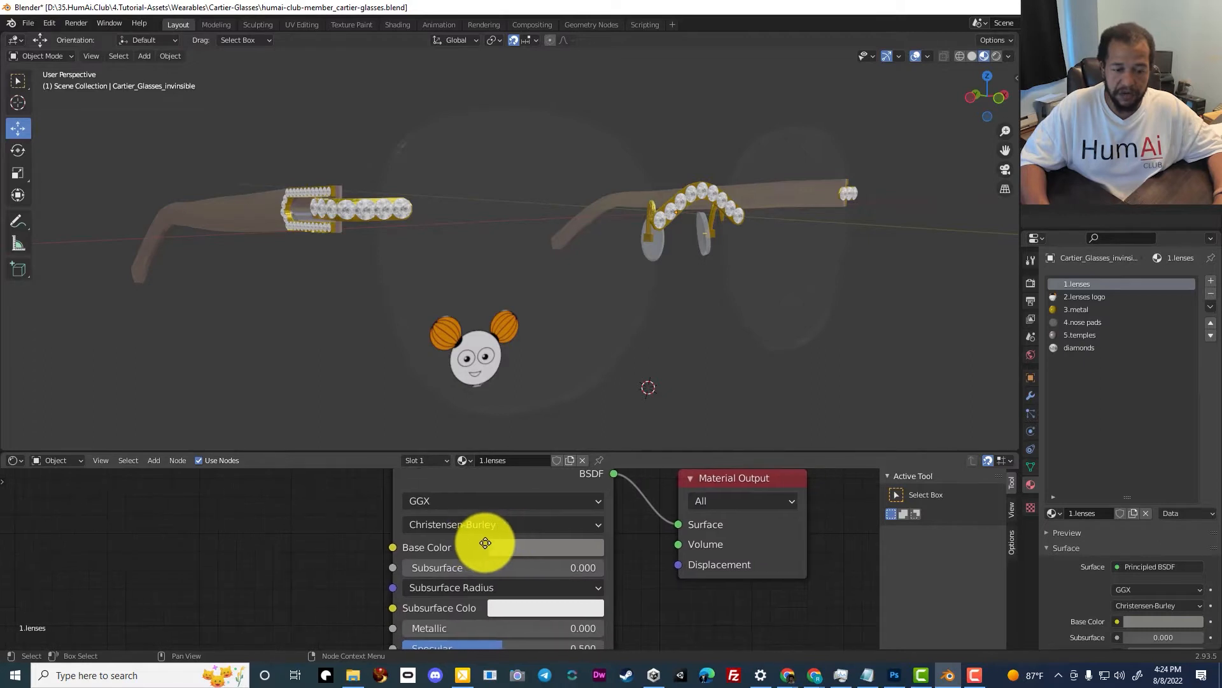
pyautogui.click(542, 552)
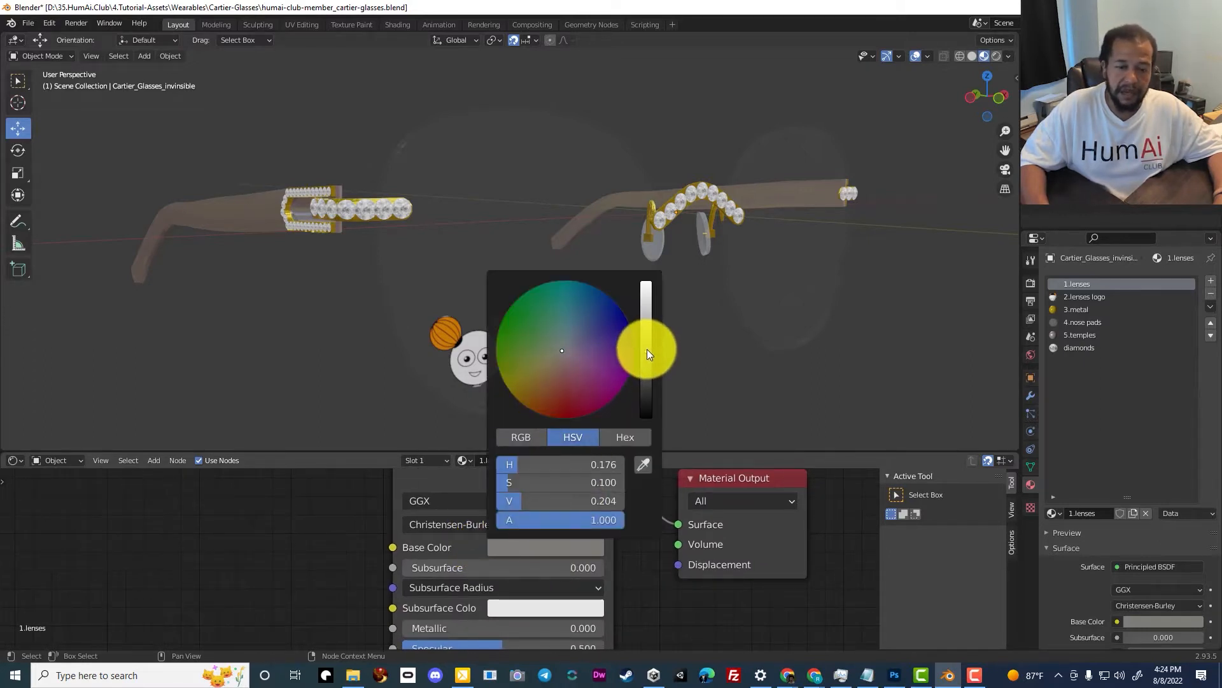
pyautogui.moveTo(648, 354)
pyautogui.mouseDown()
pyautogui.moveTo(646, 417)
pyautogui.moveTo(646, 282)
pyautogui.moveTo(646, 417)
pyautogui.moveTo(646, 285)
pyautogui.moveTo(655, 295)
pyautogui.mouseUp()
pyautogui.click(581, 326)
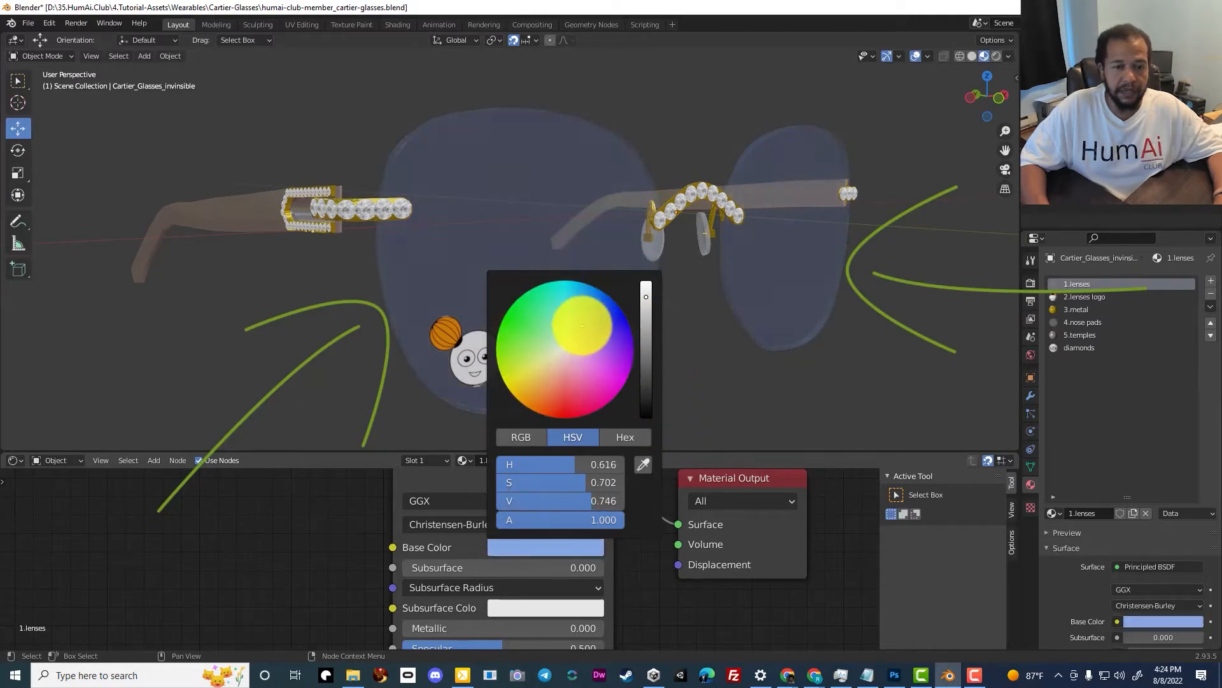
# - Try green for the lenses' base color, settle on cyan with hue 0.516 and saturation 0.712, and darken it
pyautogui.moveTo(582, 326); pyautogui.dragTo(528, 338)
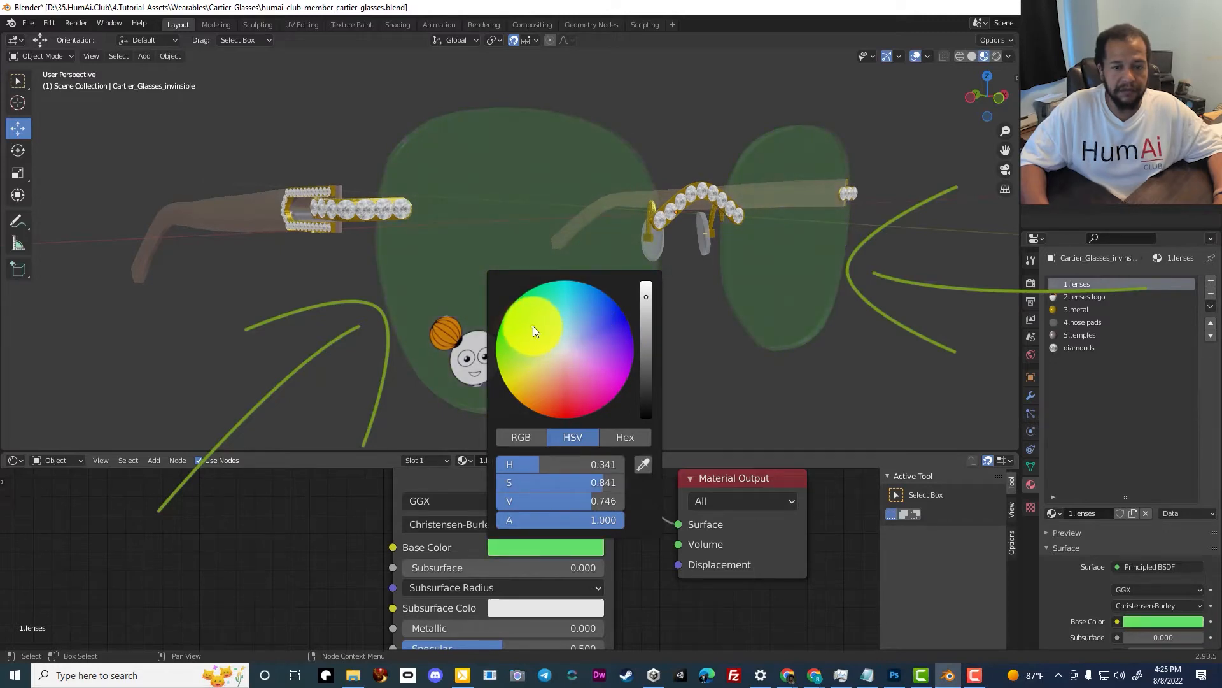
pyautogui.moveTo(539, 333); pyautogui.dragTo(567, 319)
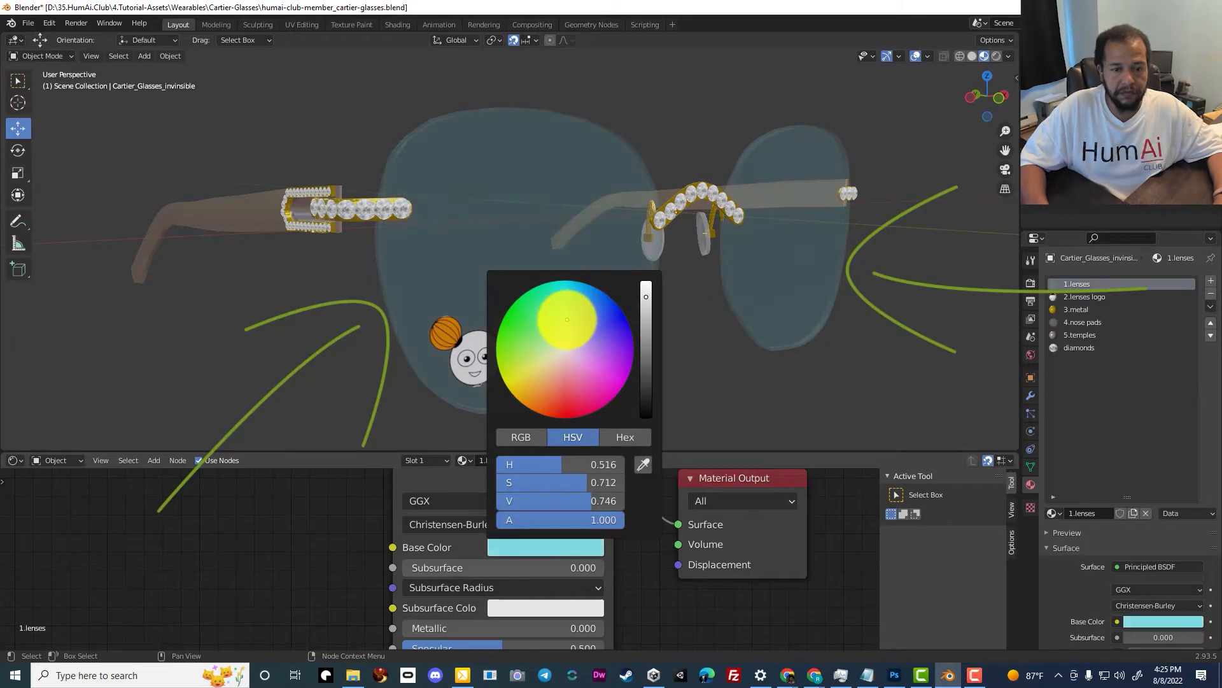
pyautogui.moveTo(647, 296); pyautogui.dragTo(647, 325)
pyautogui.moveTo(571, 190); pyautogui.dragTo(520, 182, button='middle')
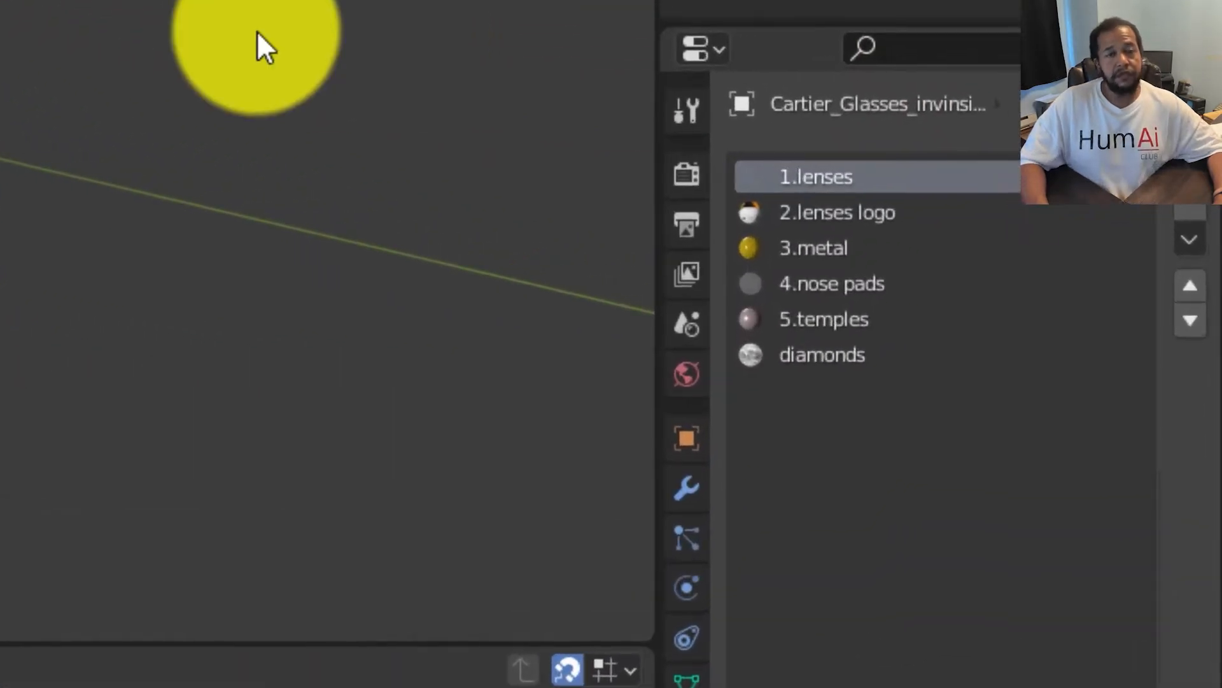
# - Select the 2.lenses logo material and examine the lens logo and its image texture node
pyautogui.click(859, 217)
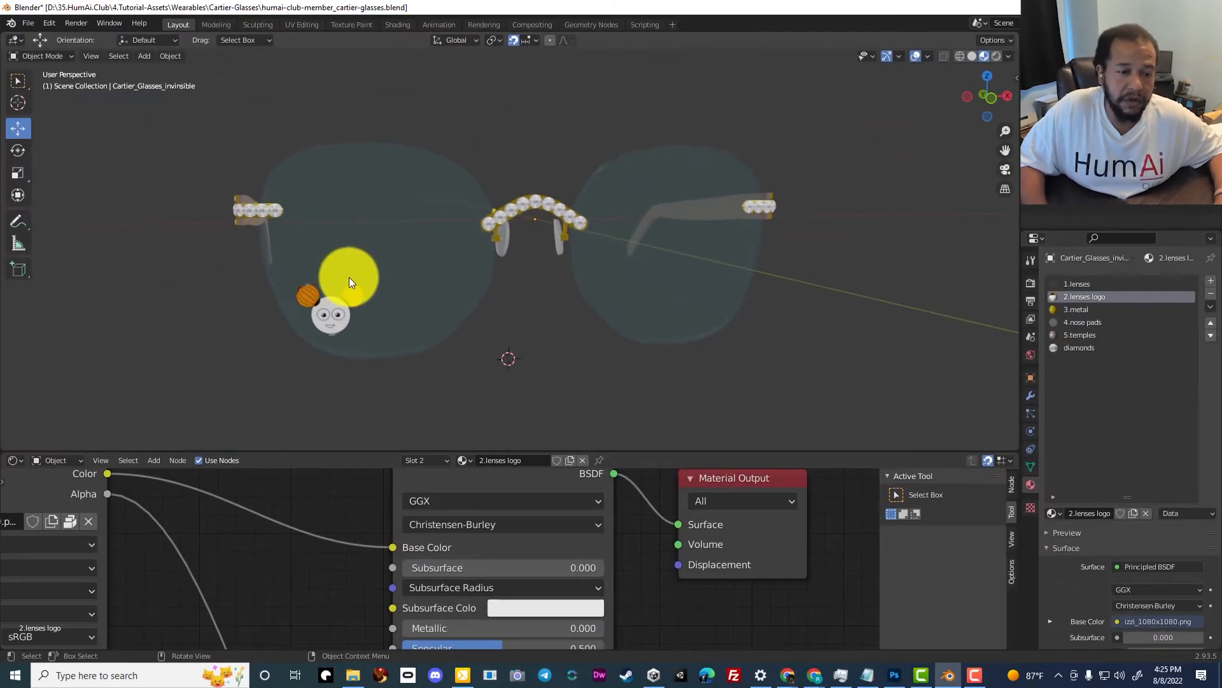
pyautogui.scroll(5, 323, 271)
pyautogui.scroll(-4, 249, 263)
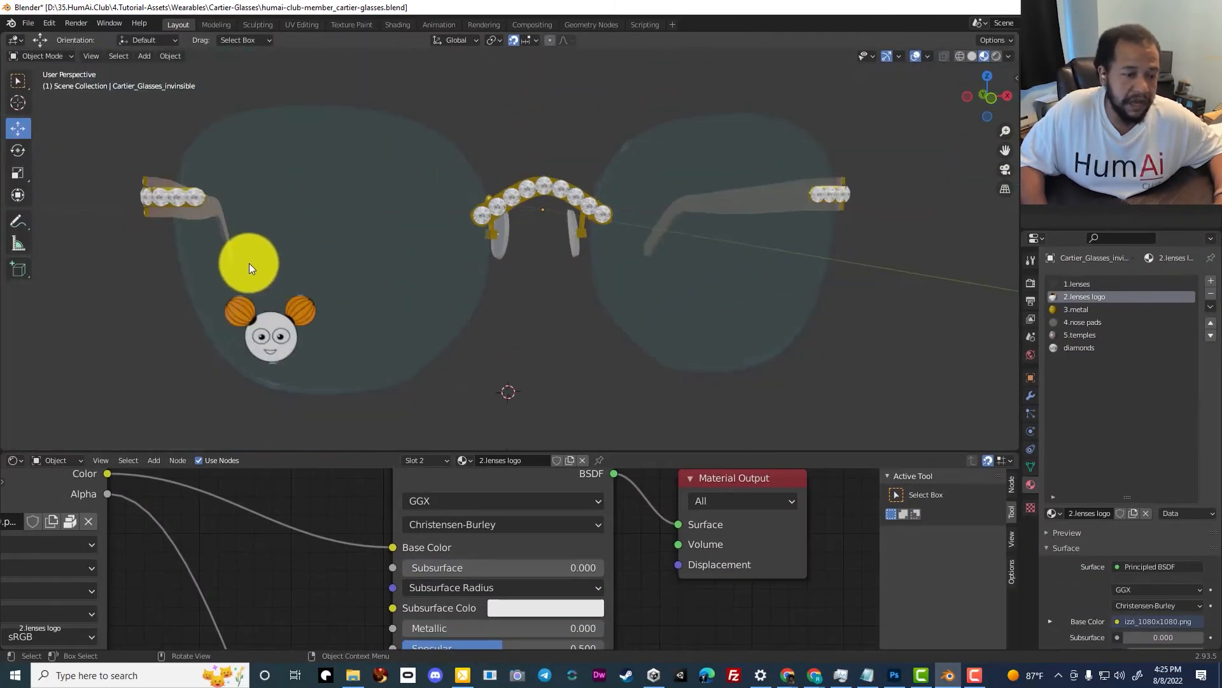
pyautogui.moveTo(235, 253); pyautogui.dragTo(271, 287, button='middle')
pyautogui.scroll(-3, 335, 527)
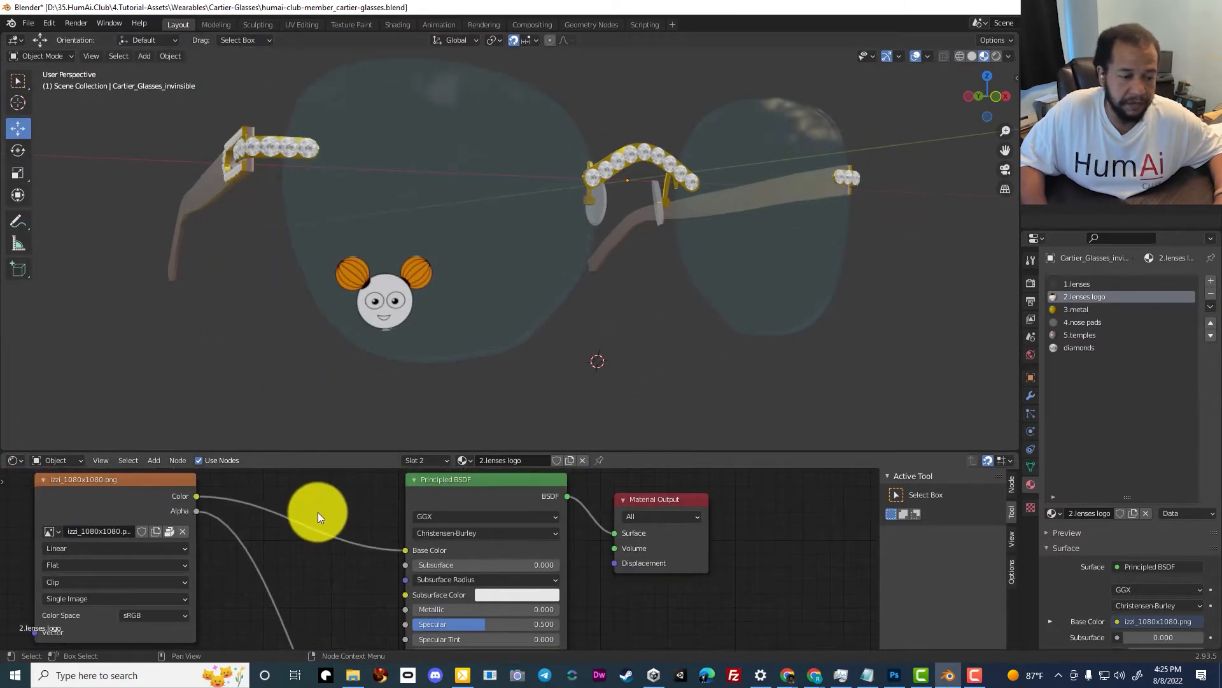
pyautogui.moveTo(300, 513); pyautogui.dragTo(474, 509, button='middle')
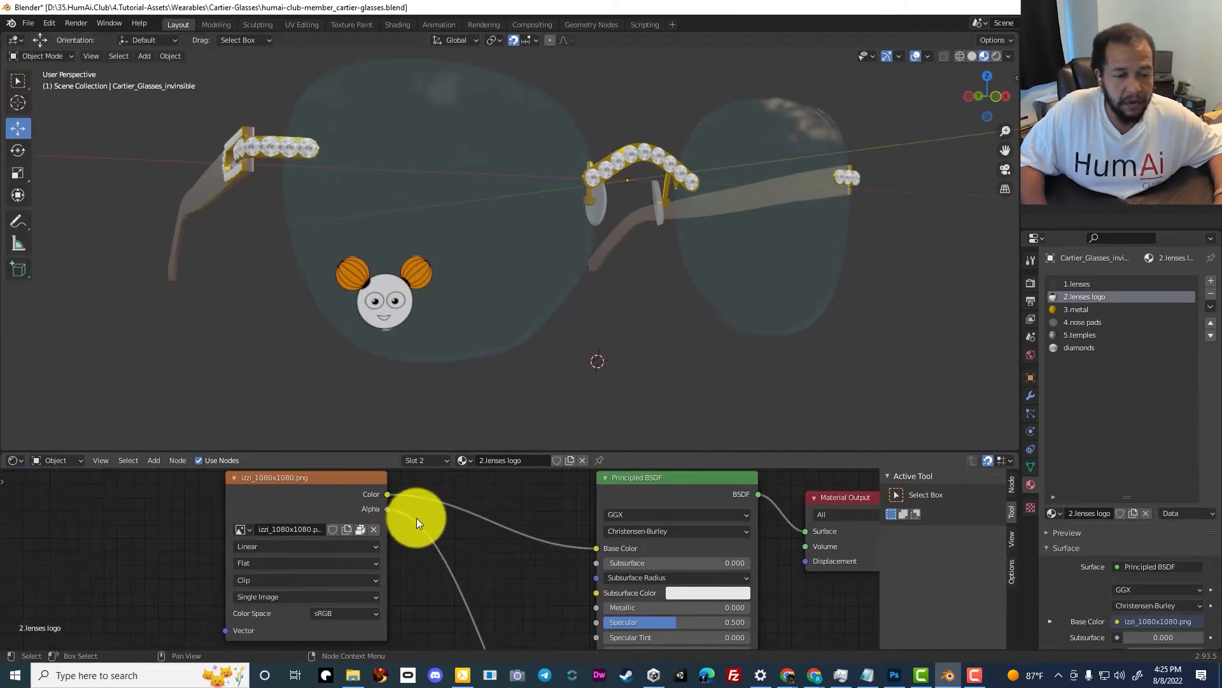
pyautogui.scroll(-1, 514, 512)
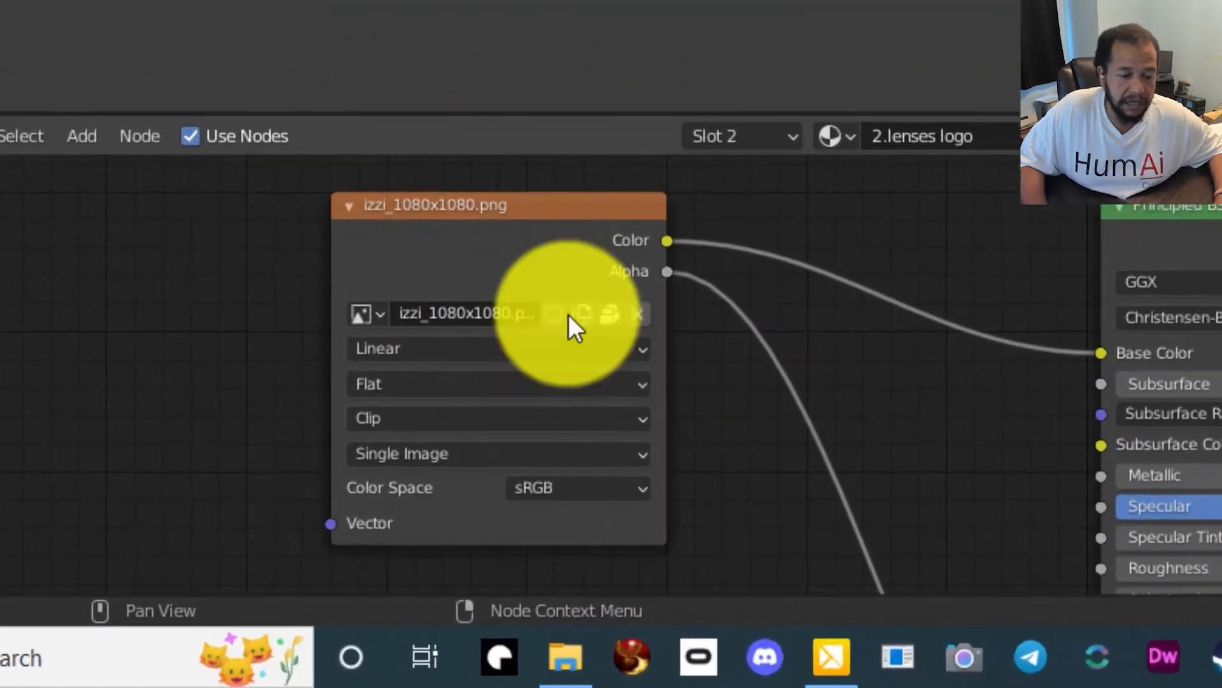
# - Replace the lens logo's izzi_1080x1080.png texture with ai_1080x1080.png from the a.textures folder
pyautogui.click(639, 311)
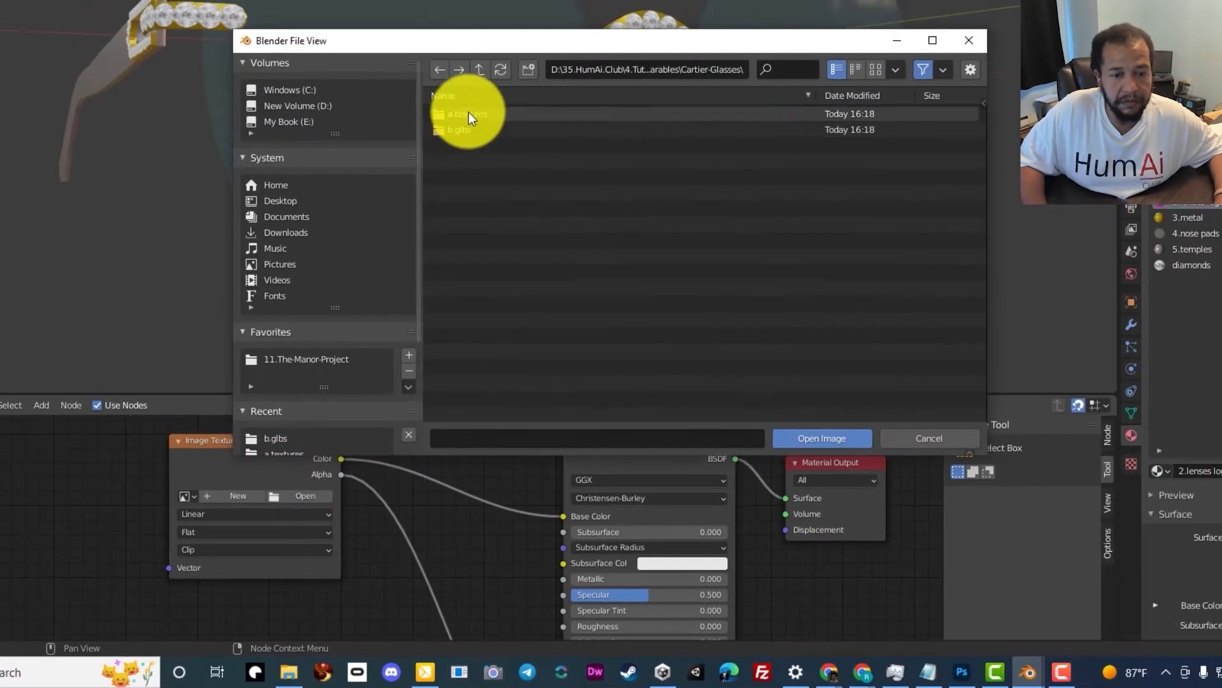
pyautogui.doubleClick(468, 112)
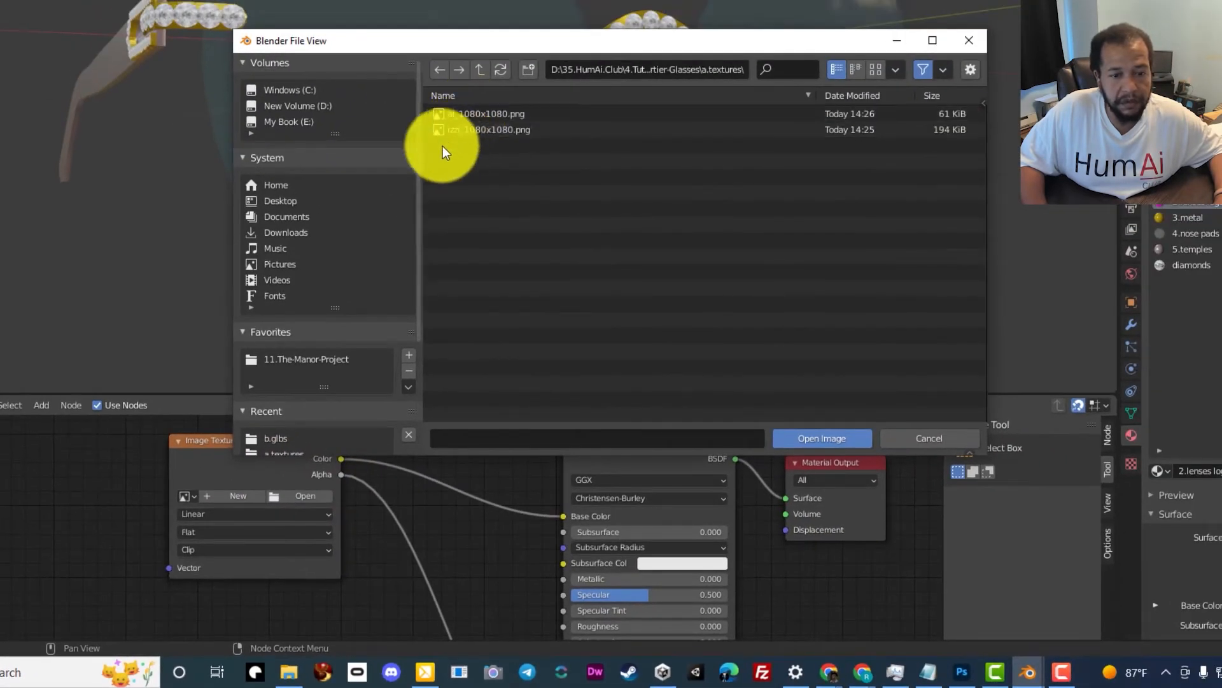
pyautogui.click(490, 115)
pyautogui.click(830, 438)
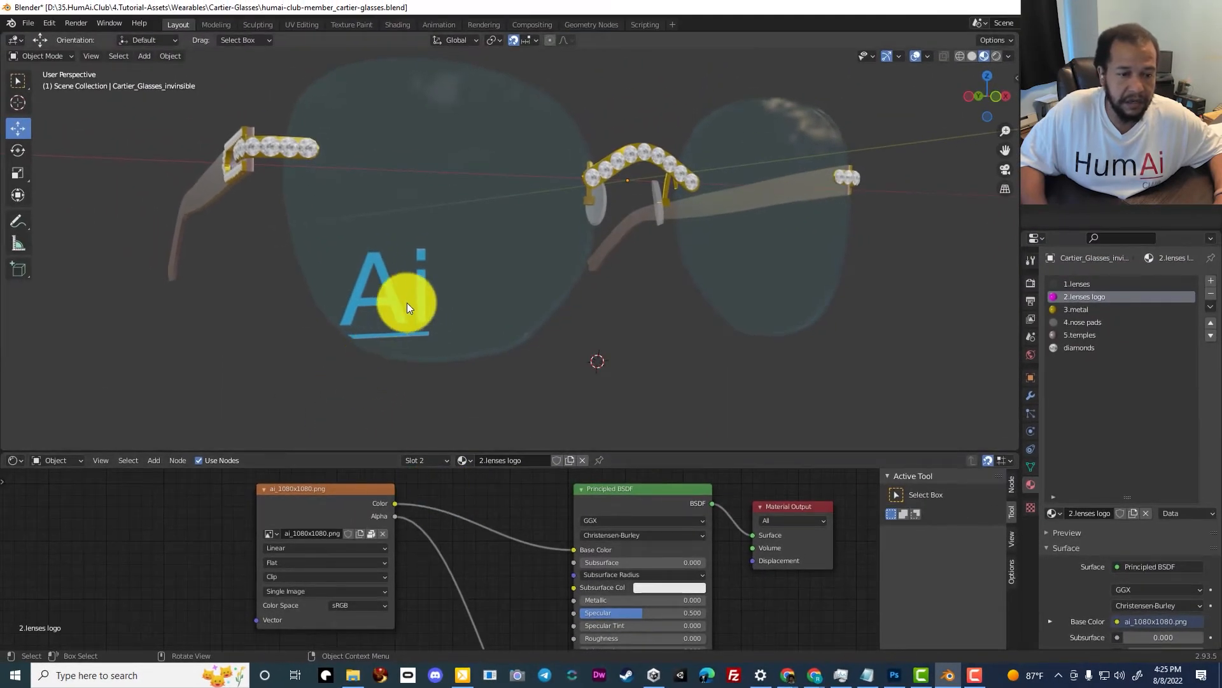
pyautogui.moveTo(407, 303); pyautogui.dragTo(380, 313, button='middle')
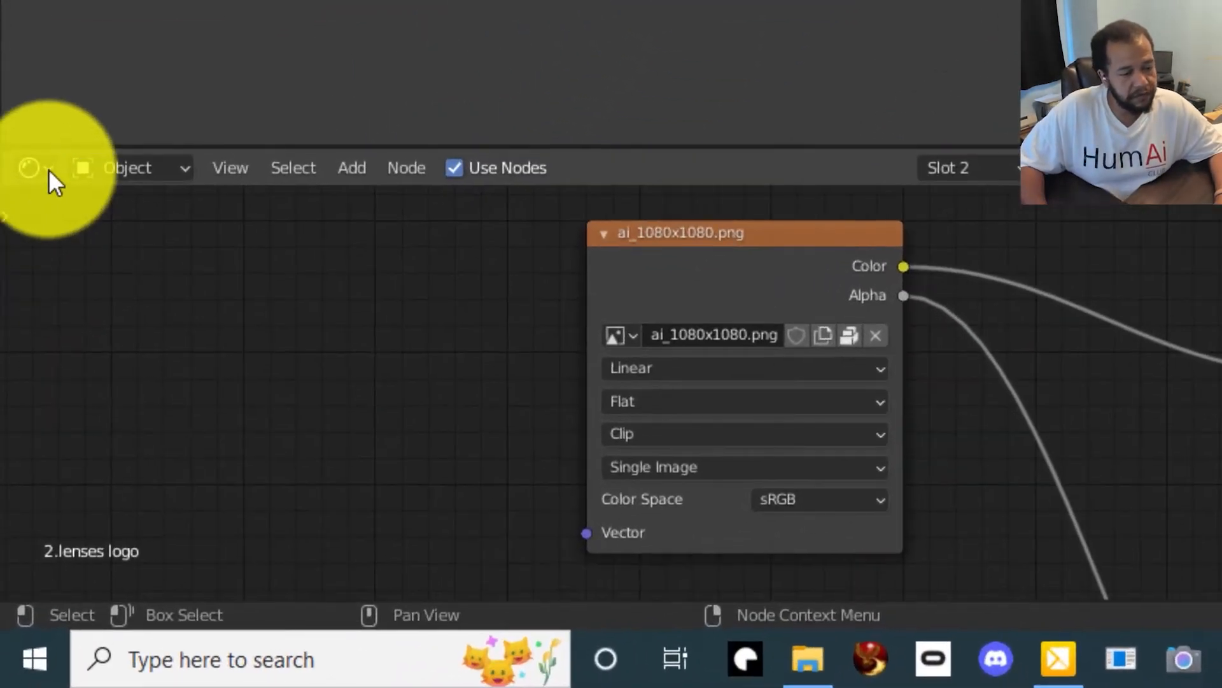
# - Change the area below the 3D viewport to the UV Editor and display ai_1080x1080.png in it
pyautogui.click(48, 169)
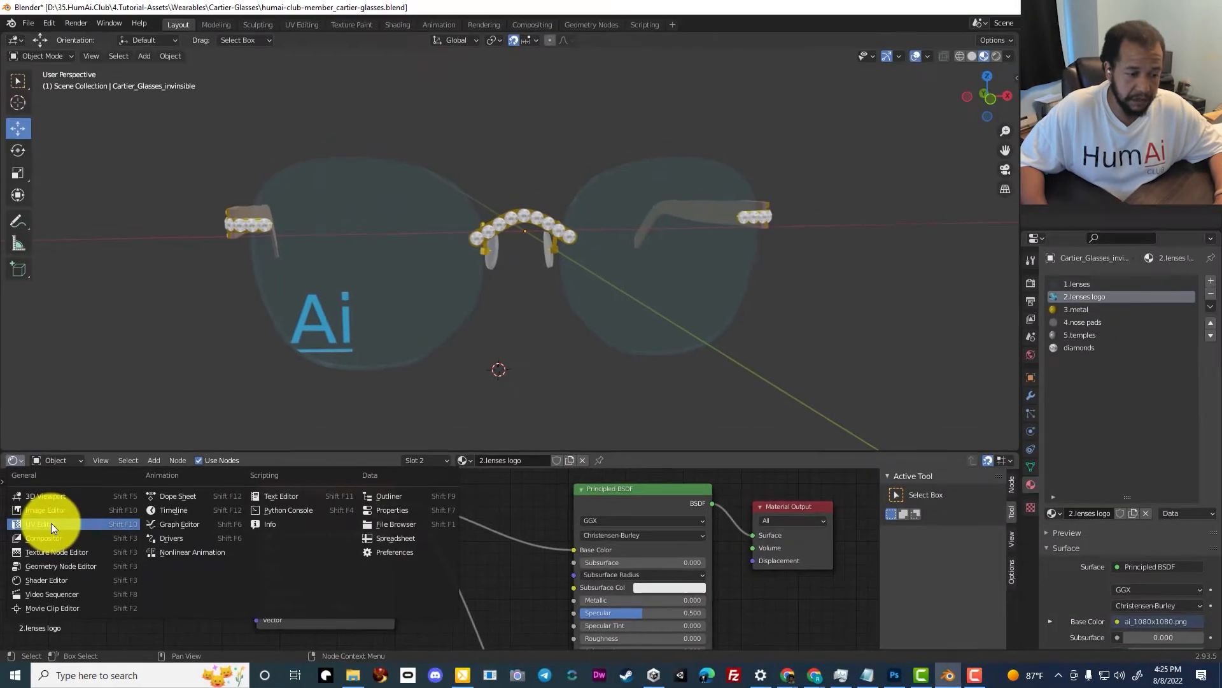
pyautogui.click(117, 312)
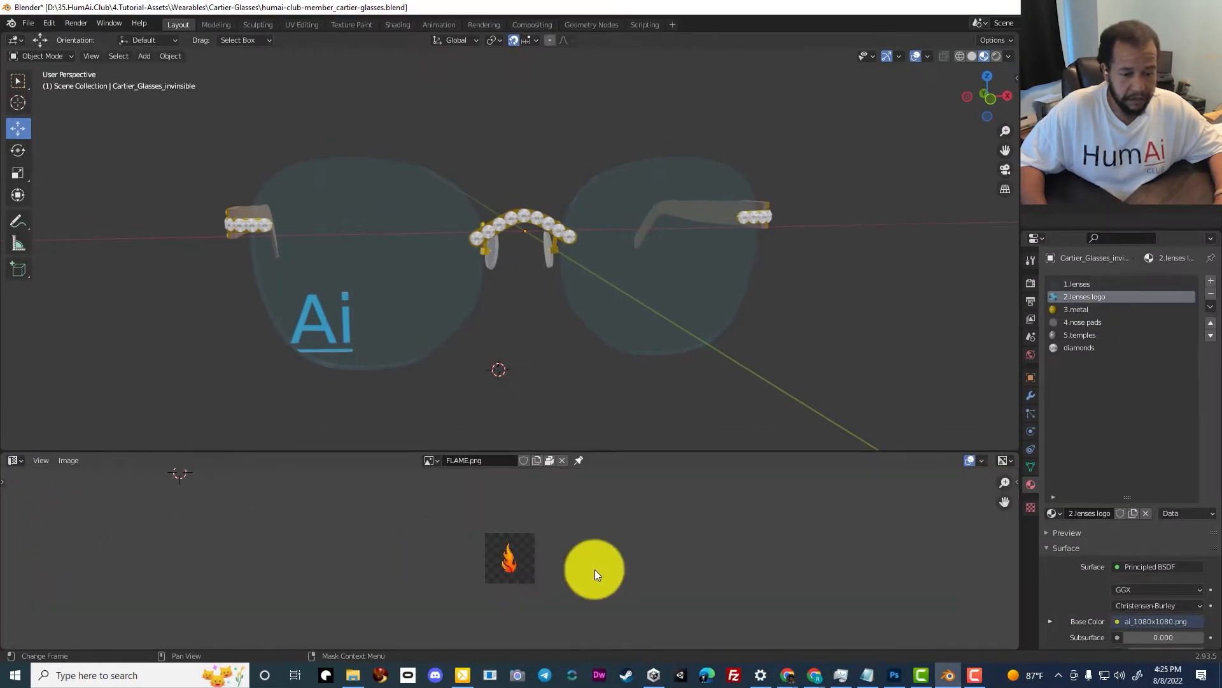
pyautogui.scroll(5, 597, 566)
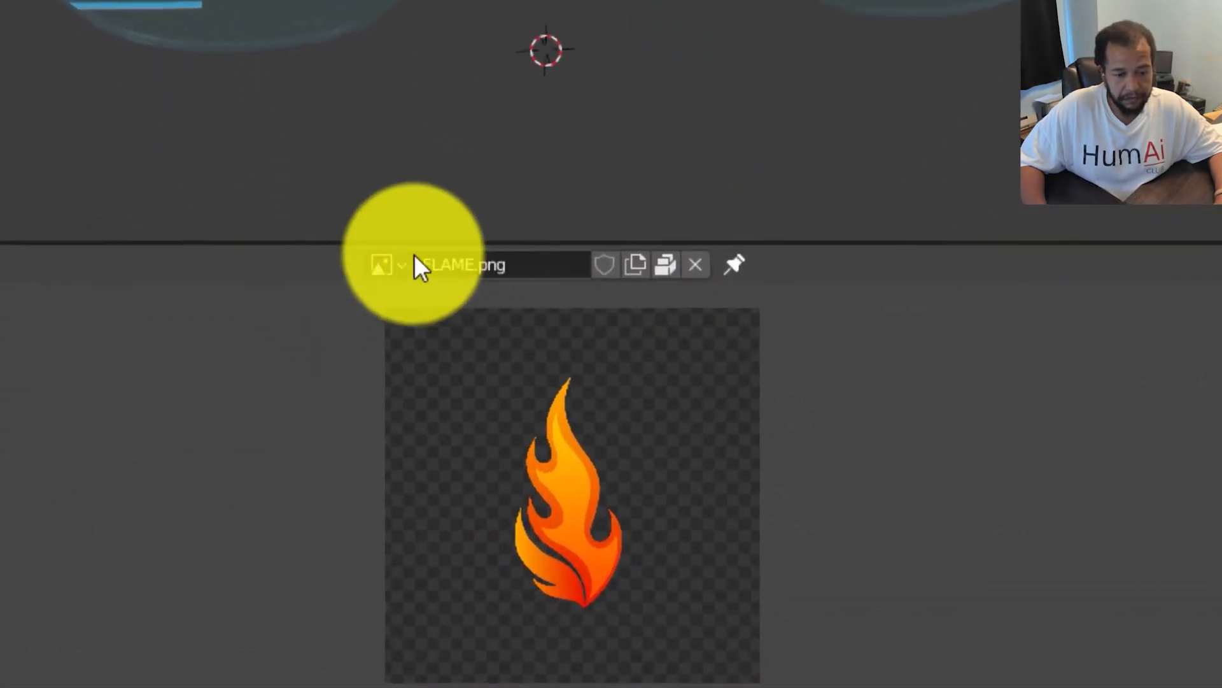
pyautogui.click(413, 261)
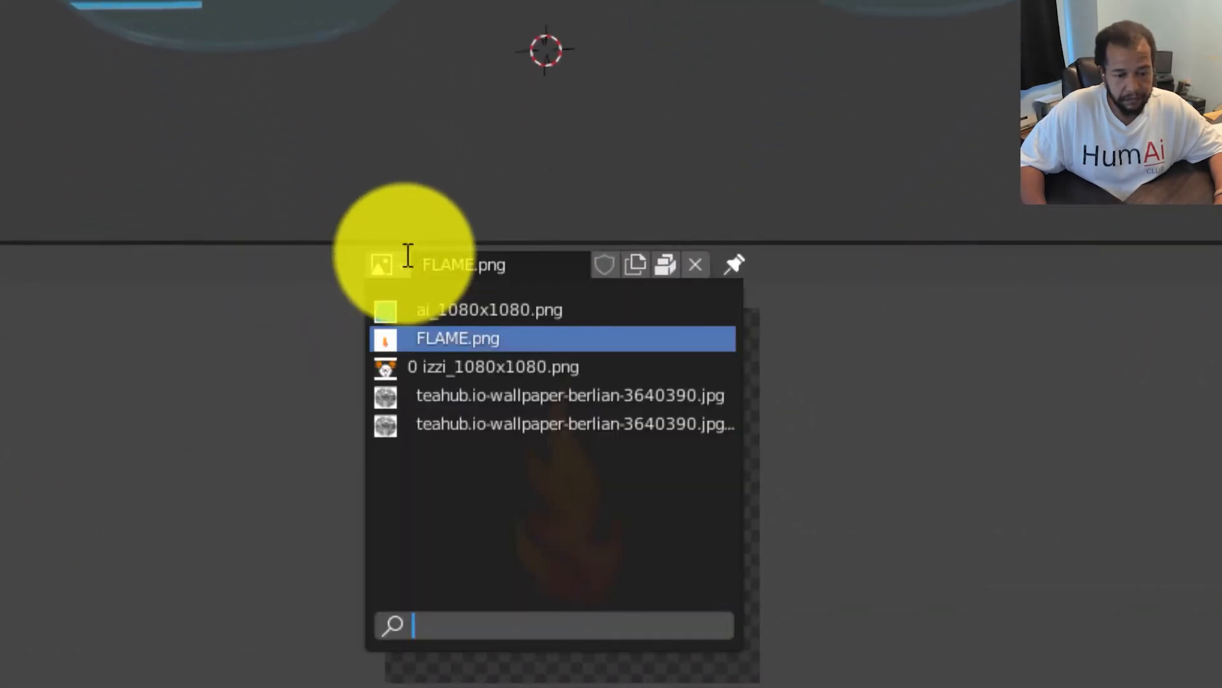
pyautogui.click(443, 309)
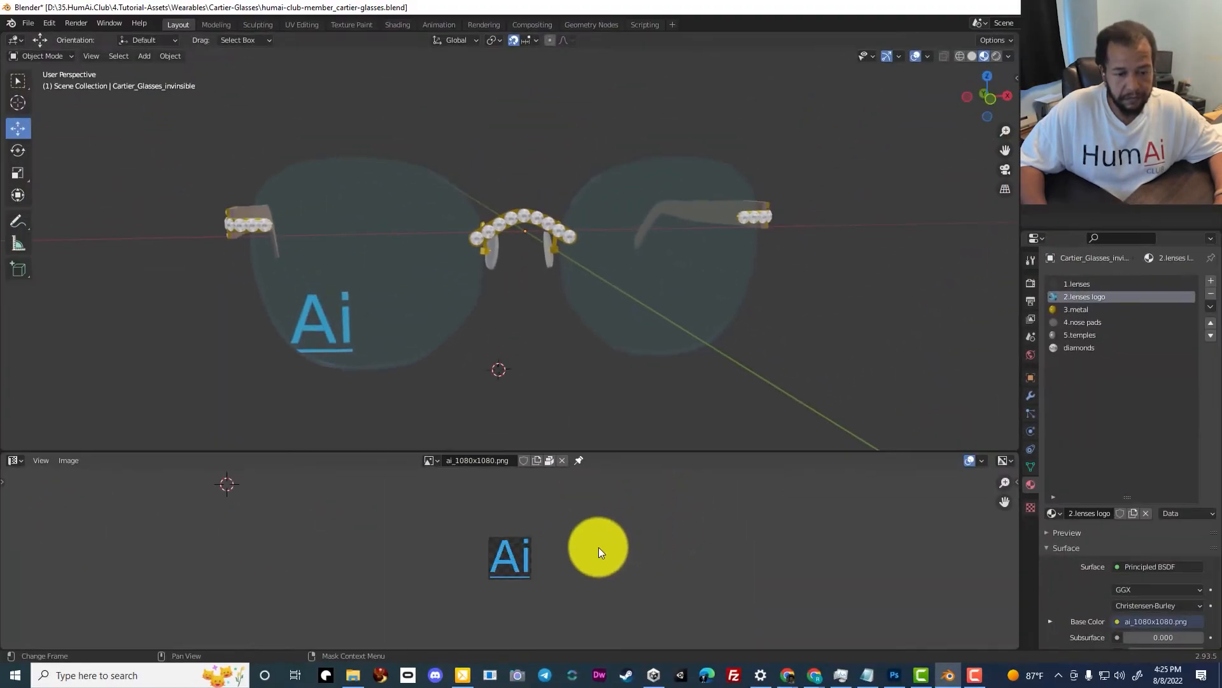
pyautogui.scroll(6, 665, 515)
pyautogui.moveTo(627, 561); pyautogui.dragTo(634, 551, button='middle')
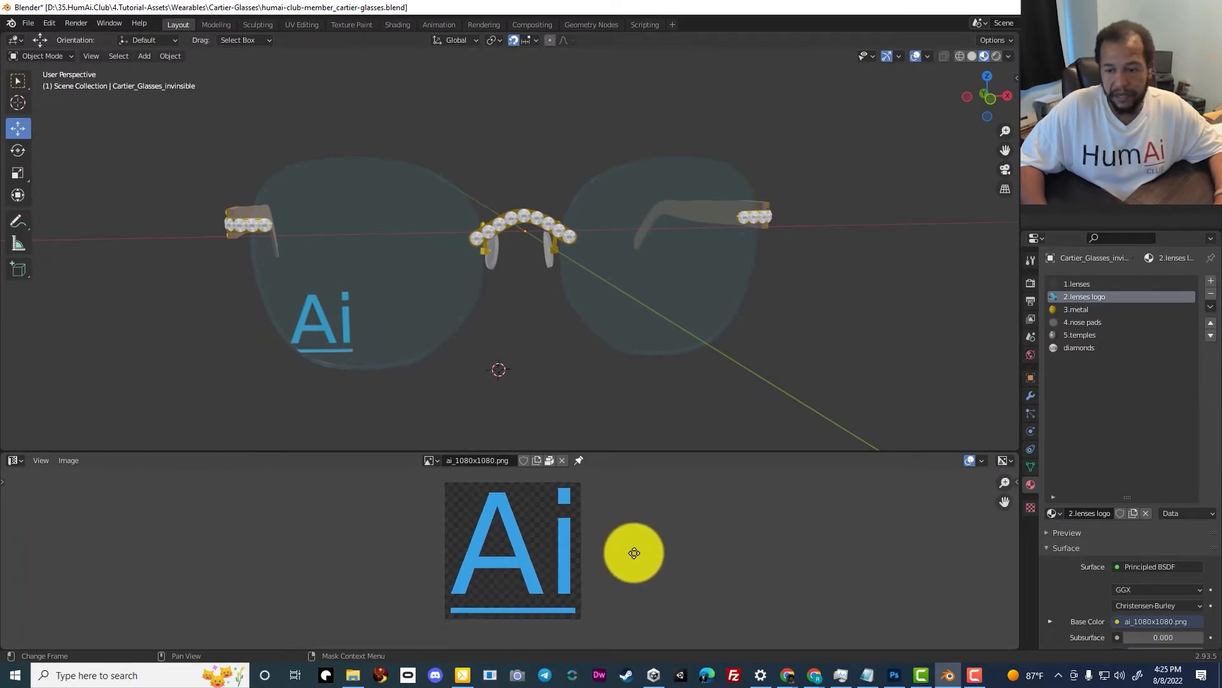
# - Put the glasses mesh into Edit Mode with the 2.lenses logo material still selected
pyautogui.click(1030, 466)
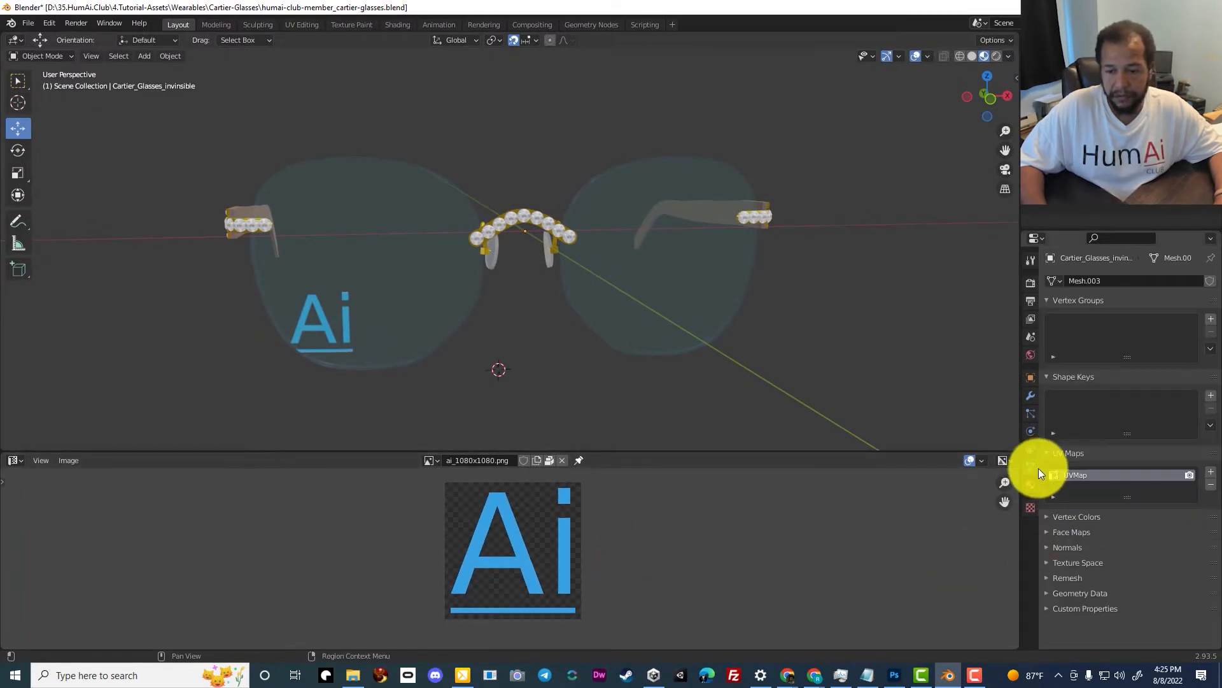
pyautogui.click(1030, 485)
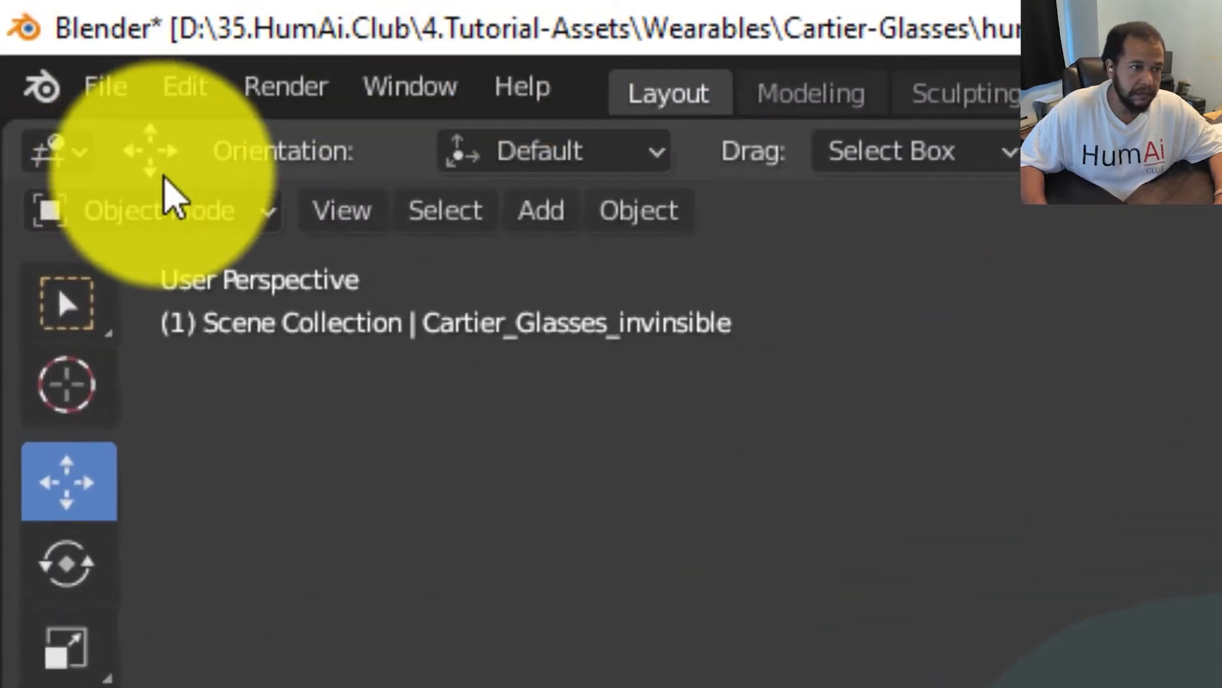
pyautogui.click(170, 205)
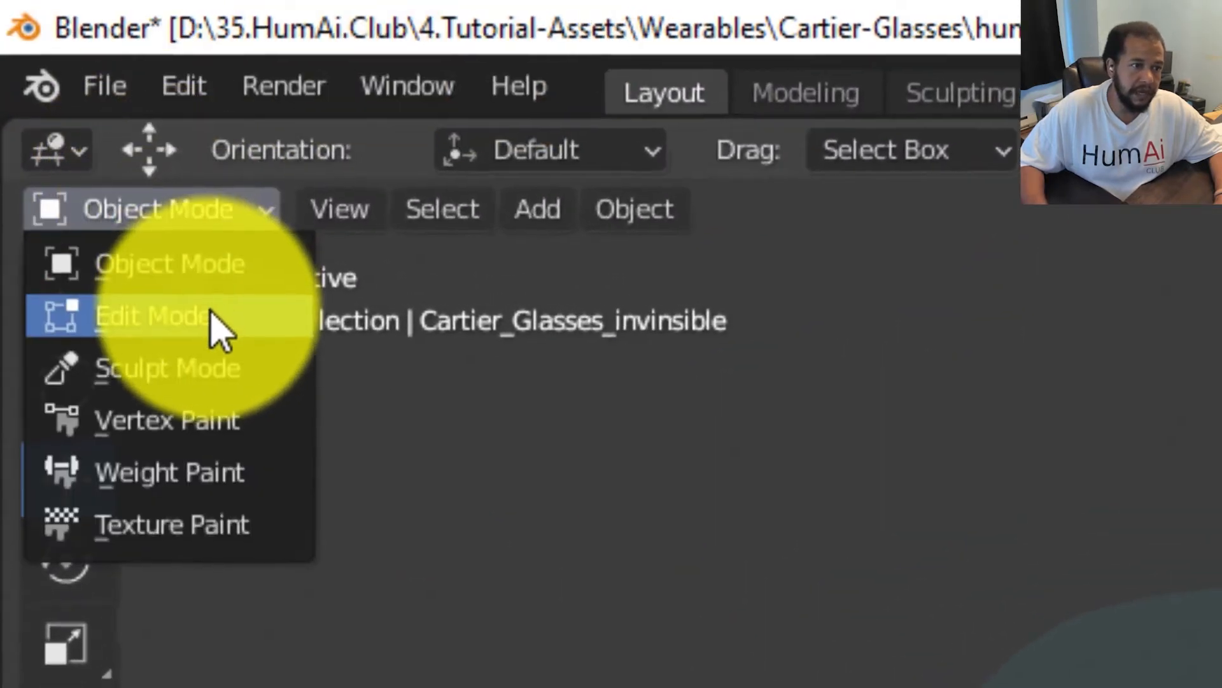
pyautogui.click(217, 320)
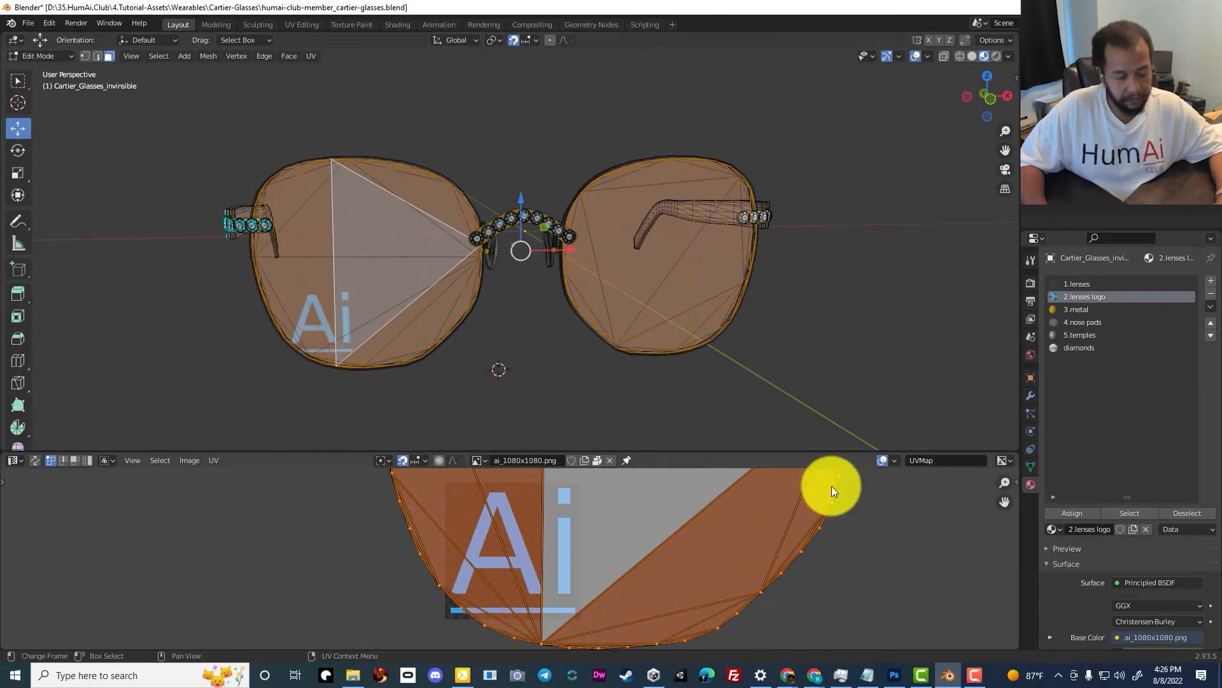
# - Slightly scale the lens UVs and shift them over the Ai image to move the logo higher on the lens
pyautogui.hotkey('alt', 'a')
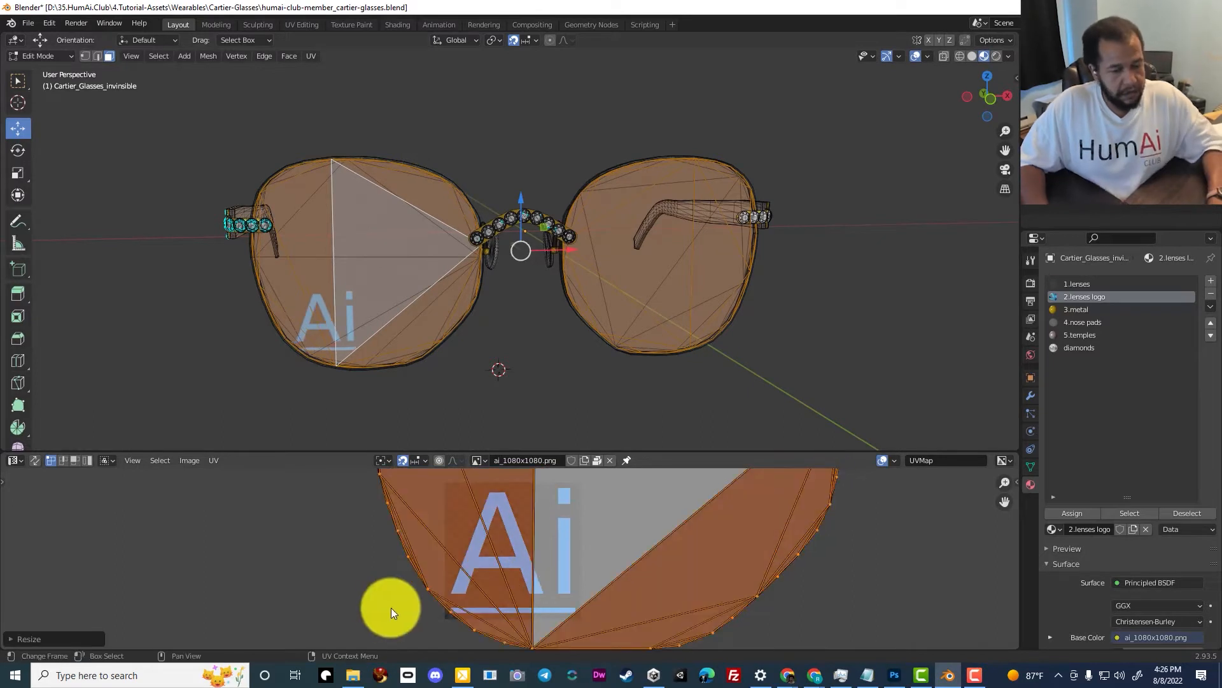
pyautogui.press('g')
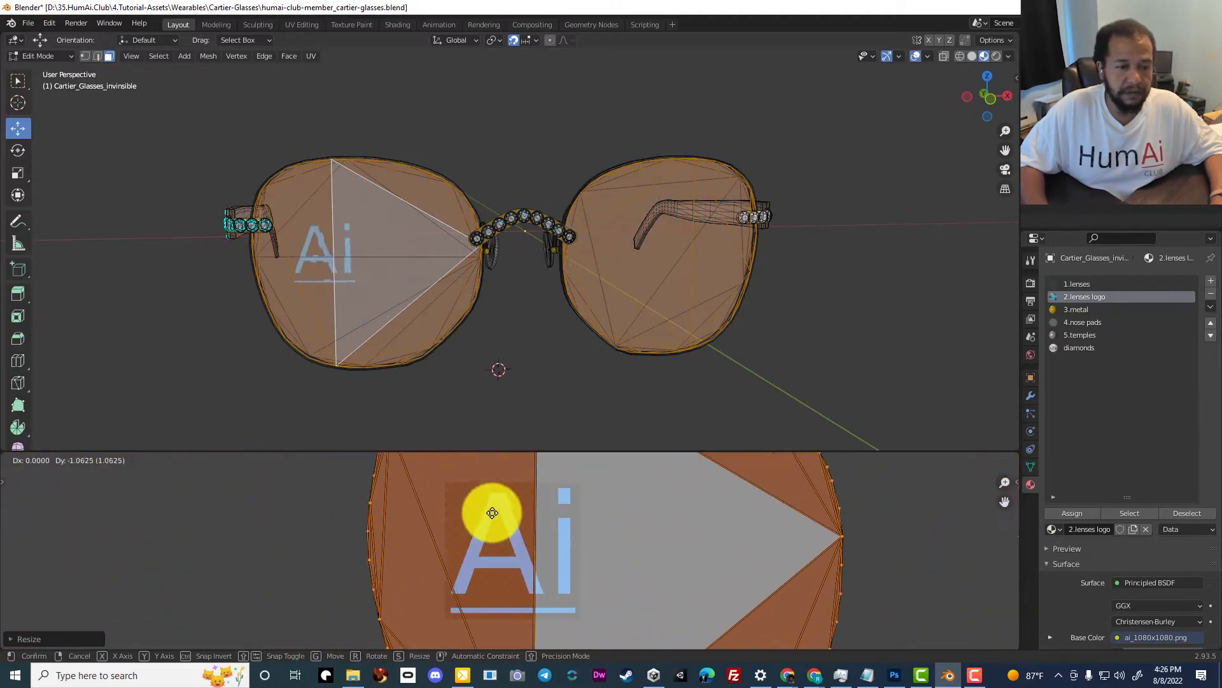
pyautogui.click(483, 458)
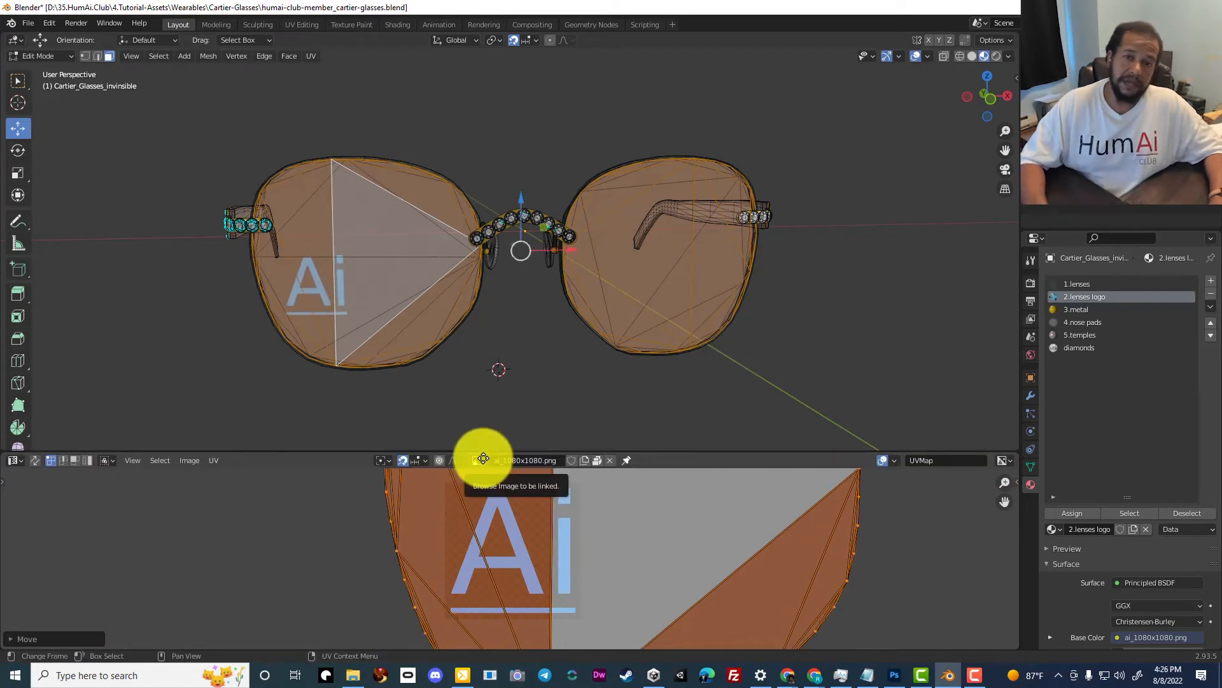
# - Scale the lens UVs up by about 1.7, move them so a smaller logo sits near the lens's lower edge, and return to Object Mode
pyautogui.press('s')
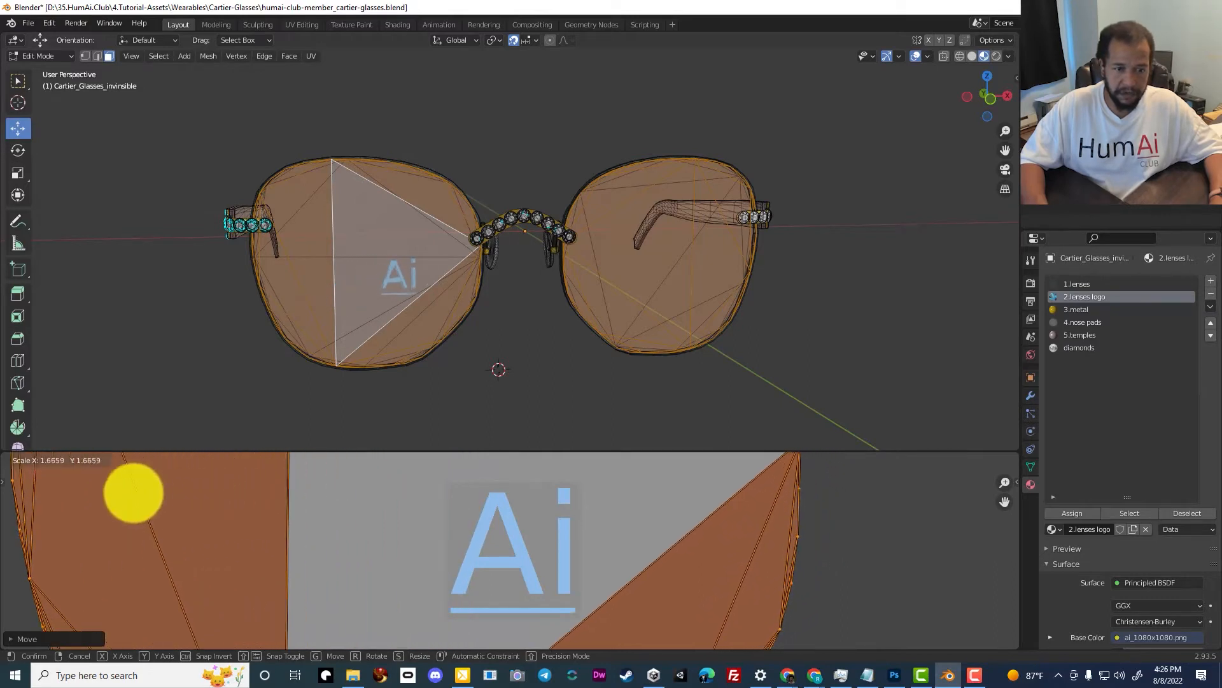
pyautogui.click(106, 489)
pyautogui.press('g')
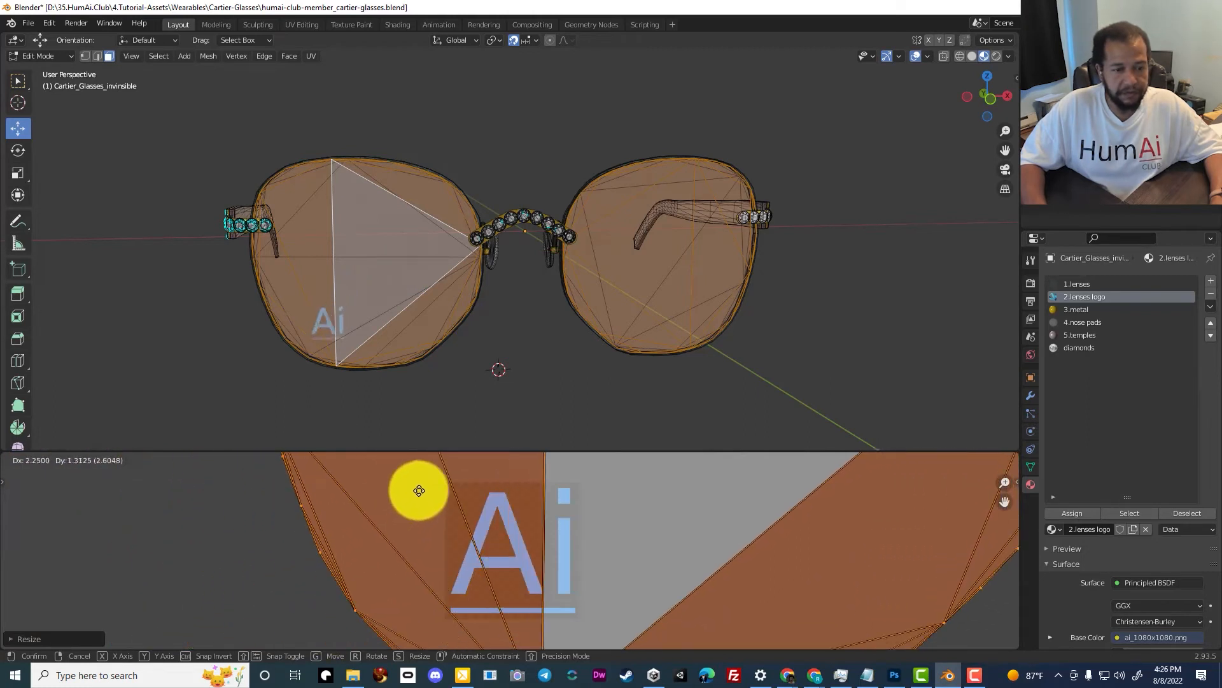
pyautogui.click(433, 473)
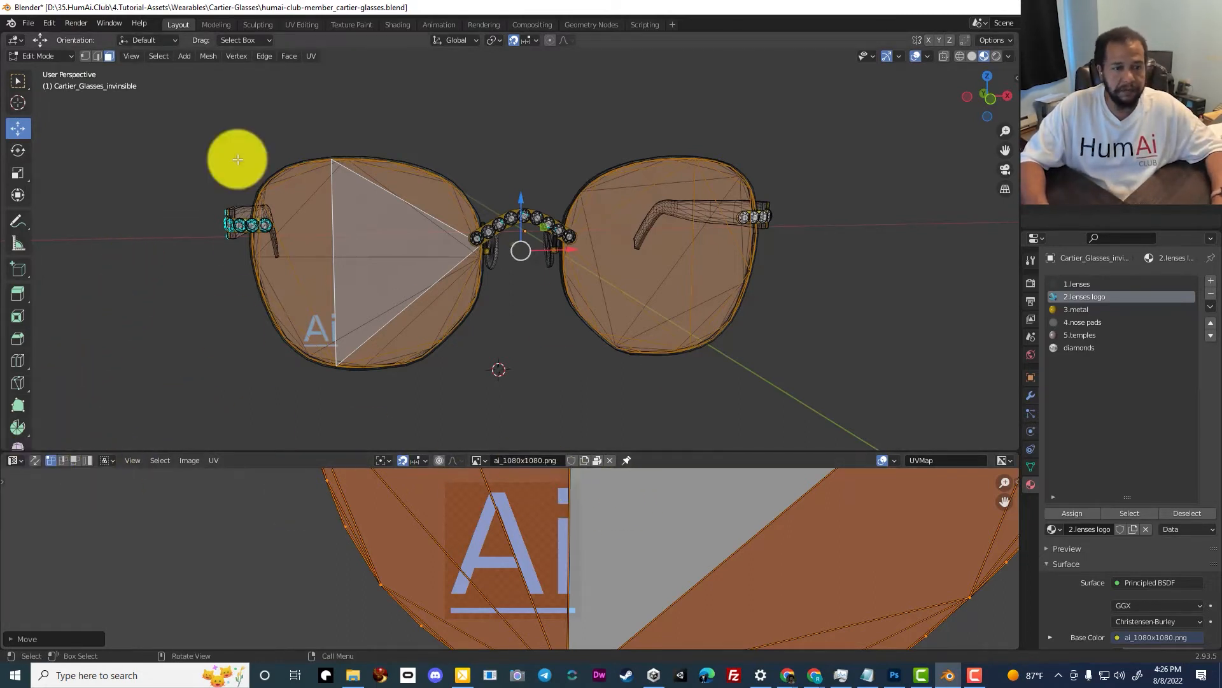
pyautogui.click(61, 56)
pyautogui.click(44, 70)
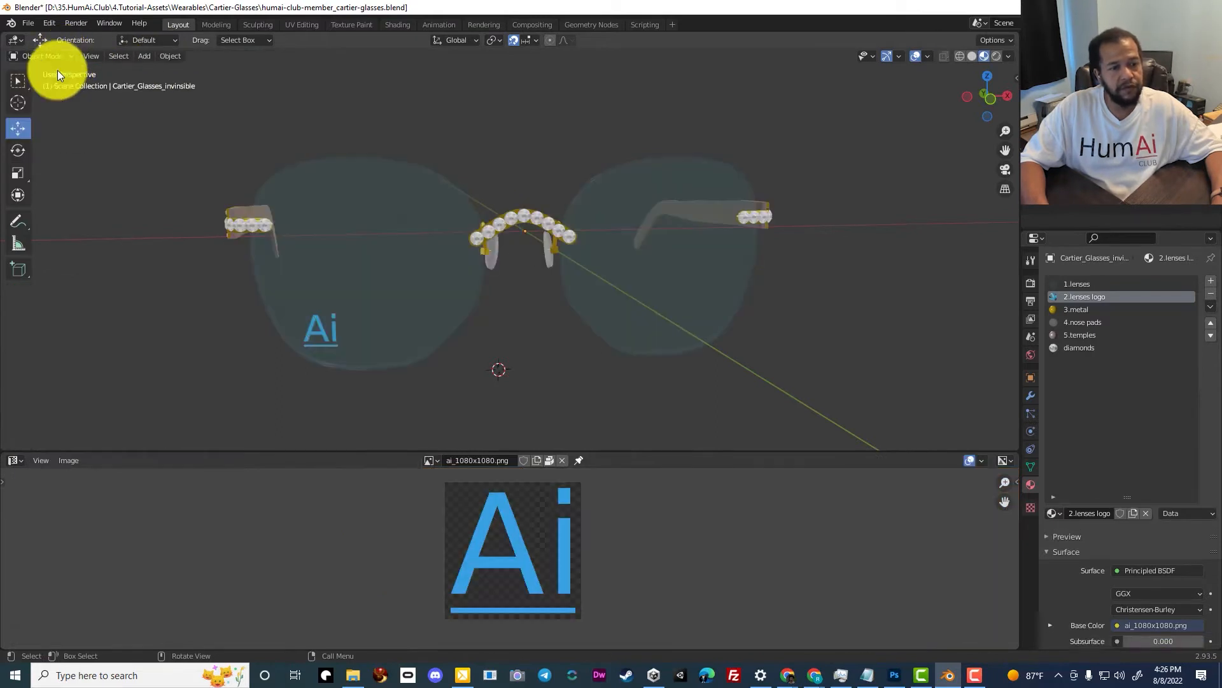
# - Inspect the lens logo, the diamond and gold details on both temples, and the nose bridge
pyautogui.moveTo(421, 284); pyautogui.dragTo(409, 311, button='middle')
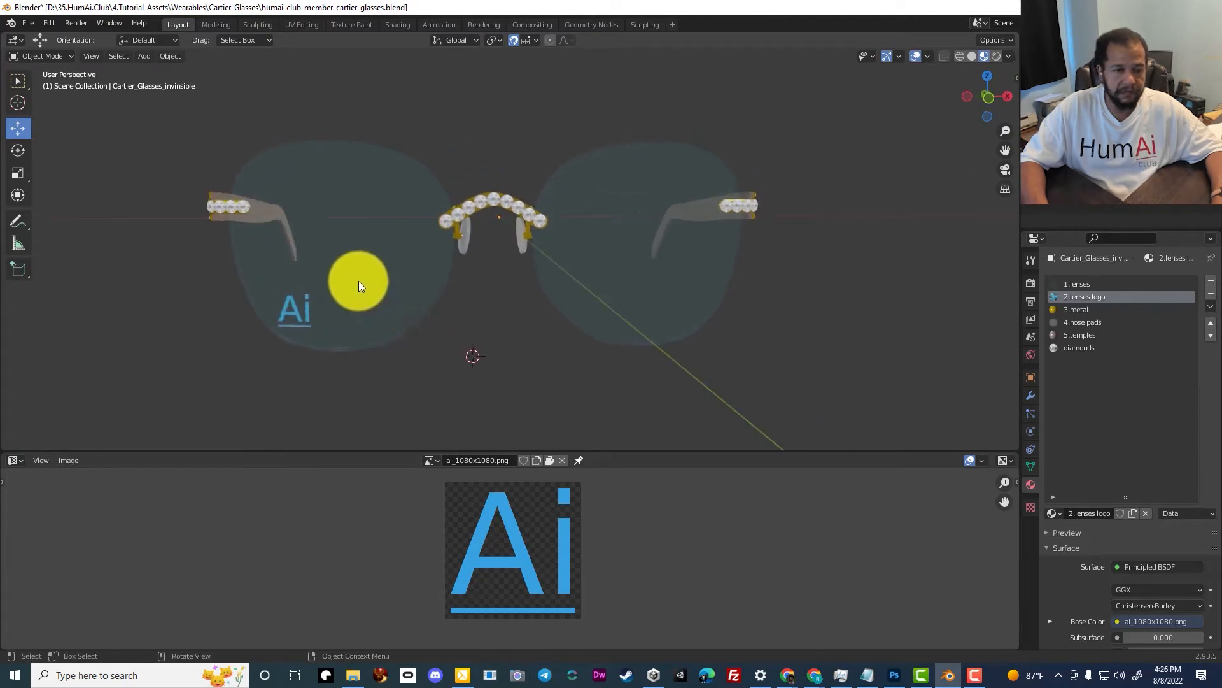
pyautogui.moveTo(354, 278); pyautogui.dragTo(411, 282, button='middle')
pyautogui.scroll(6, 448, 205)
pyautogui.moveTo(388, 183); pyautogui.dragTo(414, 187, button='middle')
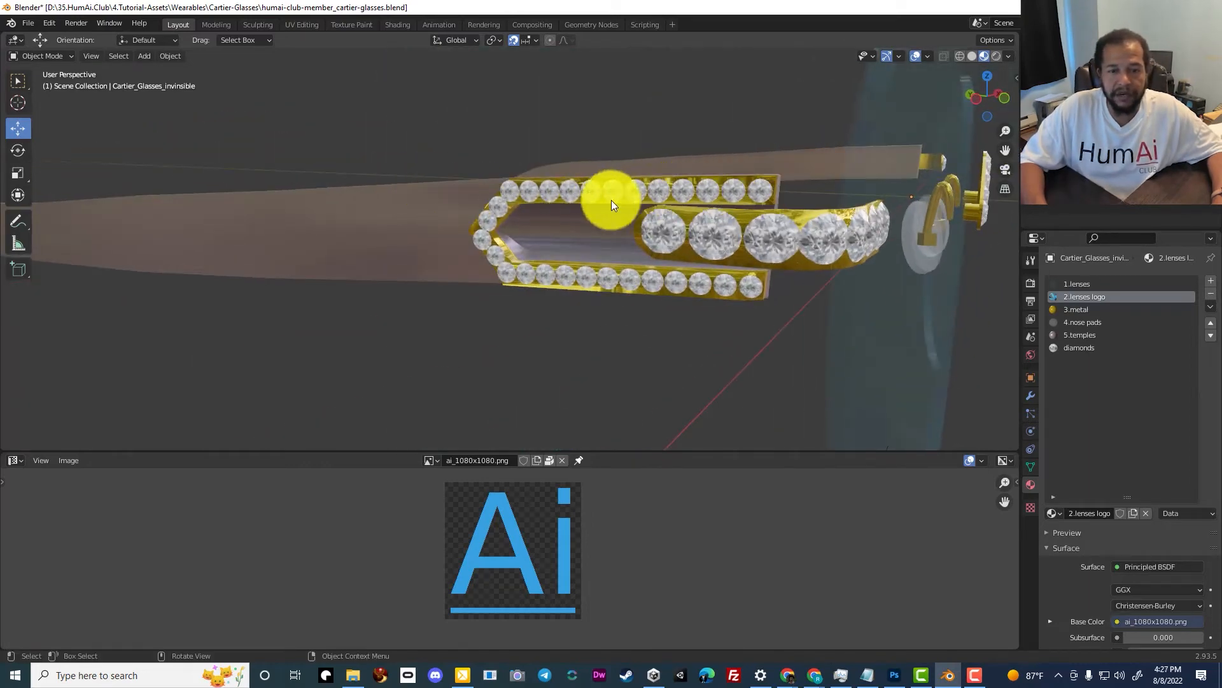
pyautogui.moveTo(872, 217); pyautogui.dragTo(804, 224, button='middle')
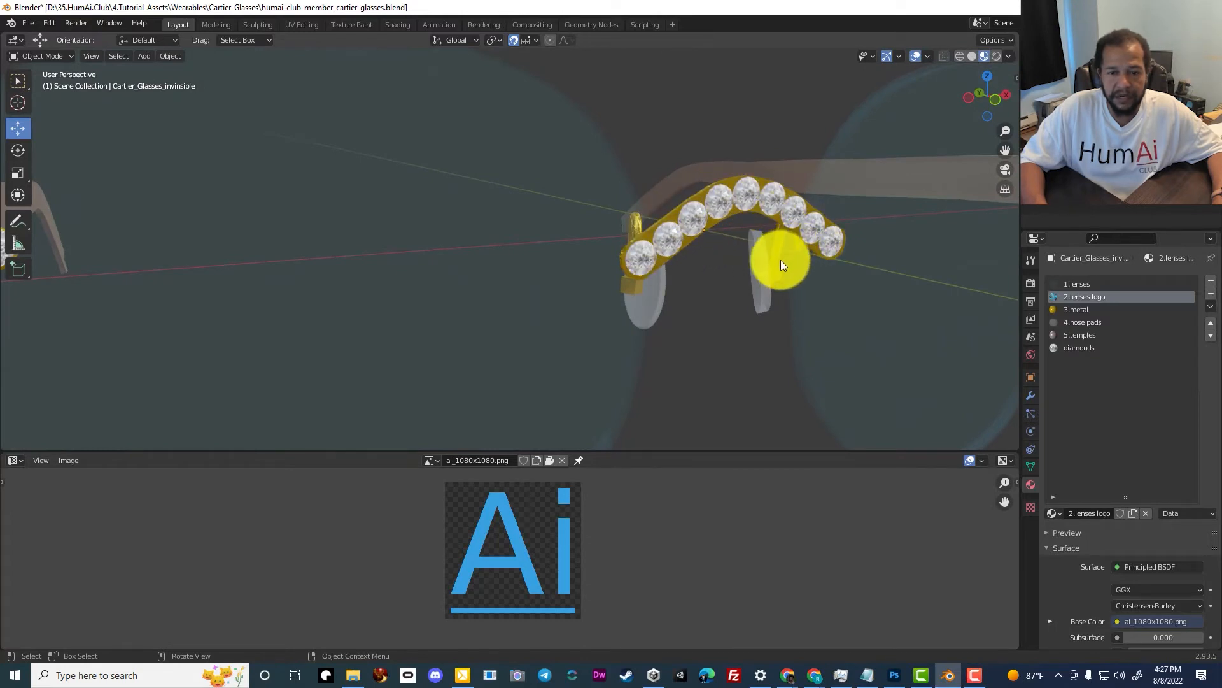
pyautogui.moveTo(769, 240); pyautogui.dragTo(465, 215, button='middle')
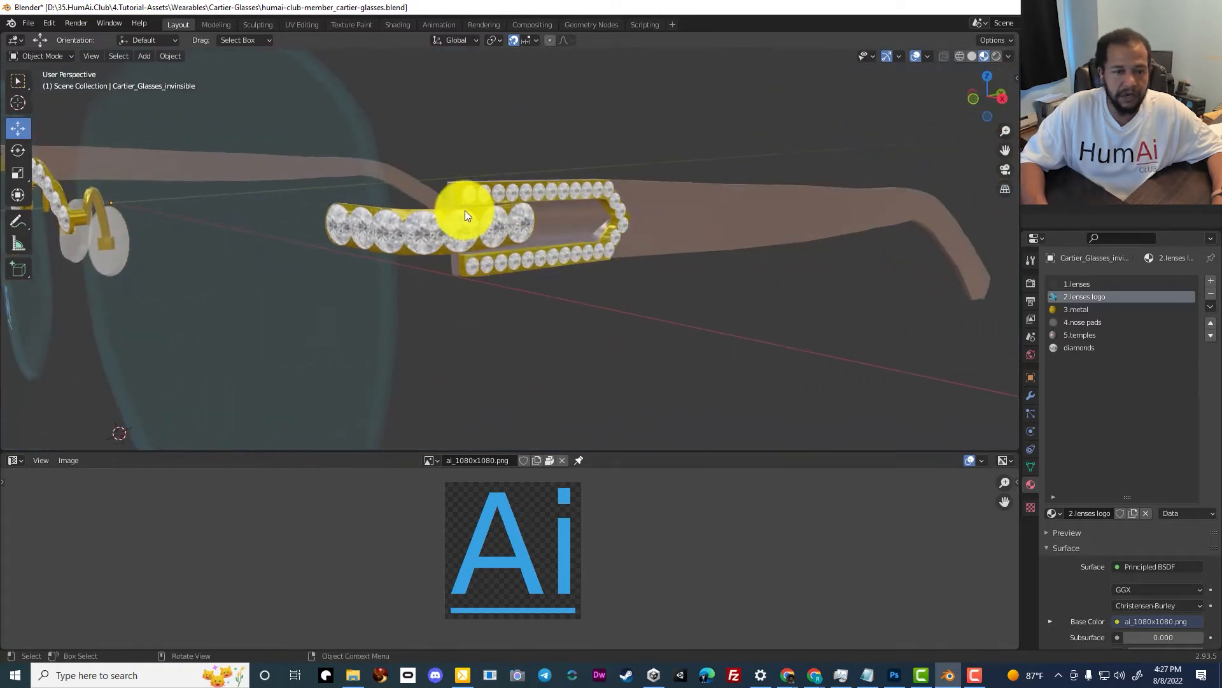
pyautogui.scroll(-6, 605, 230)
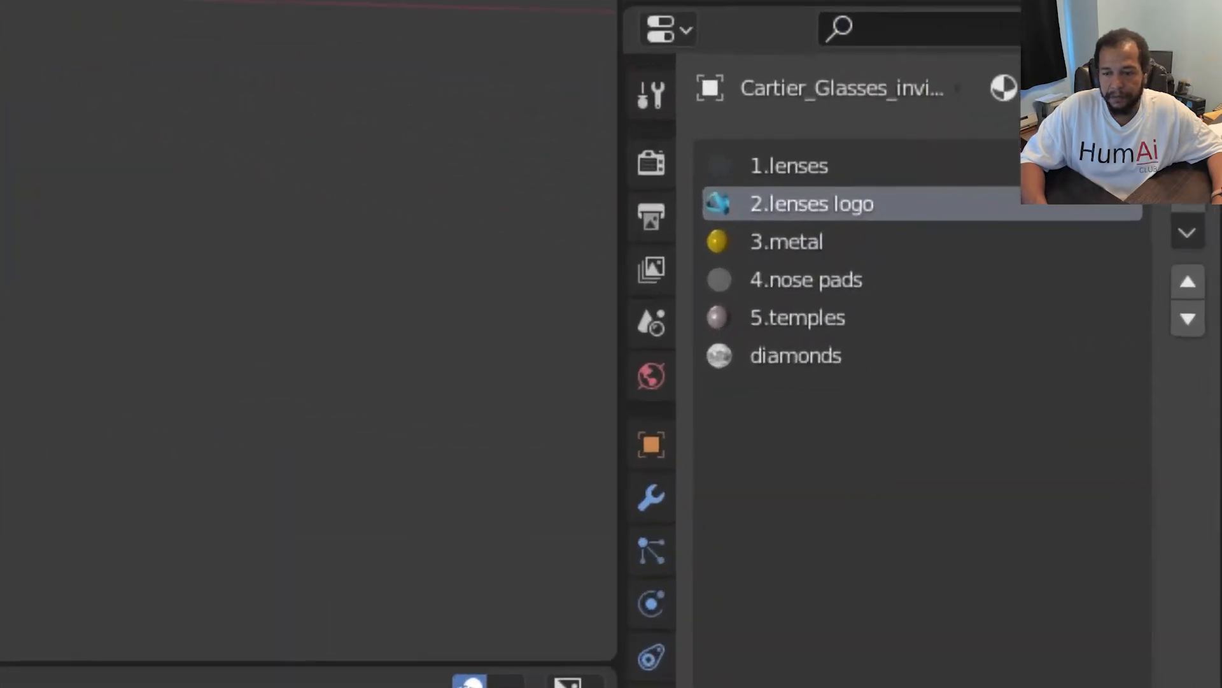
# - Select the 3.metal material and show its shader nodes in the Shader Editor below the 3D viewport
pyautogui.click(834, 247)
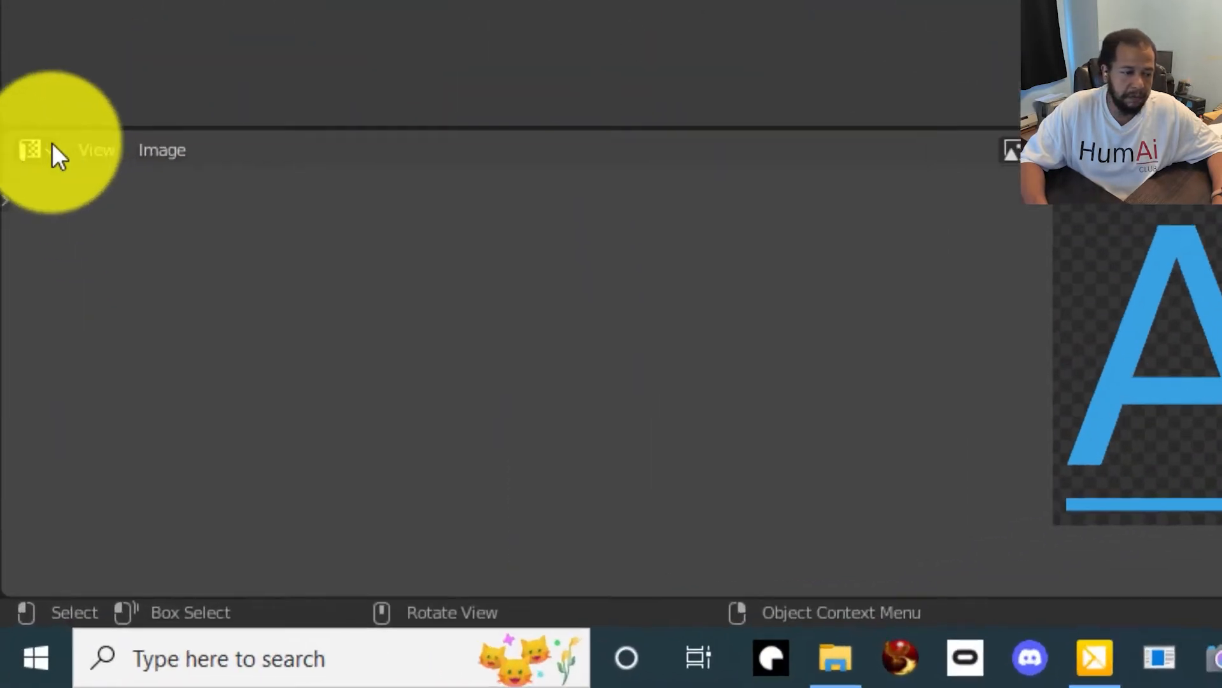
pyautogui.click(54, 148)
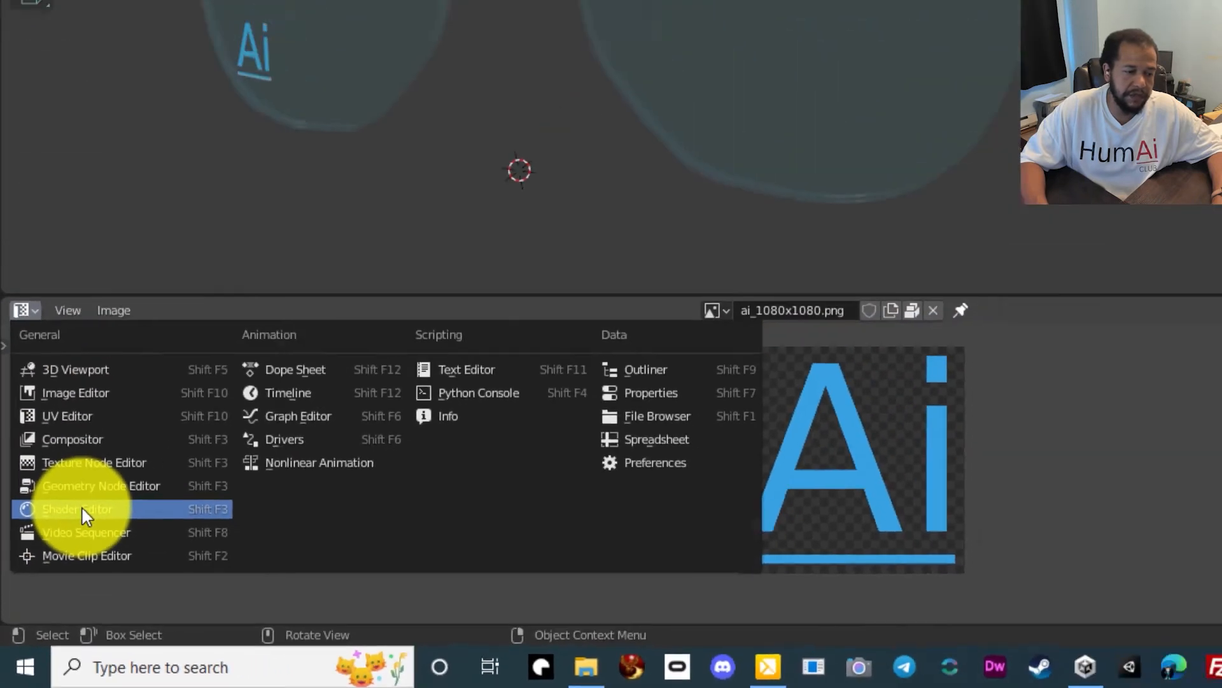
pyautogui.click(85, 509)
pyautogui.scroll(-2, 514, 517)
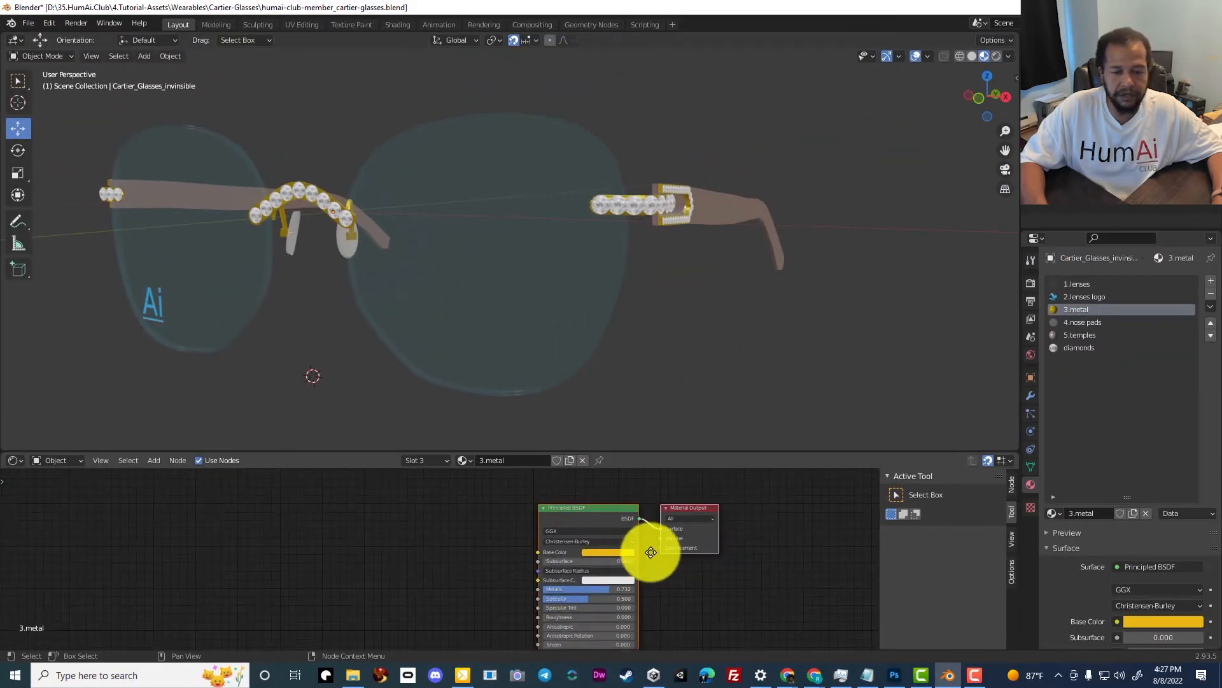
pyautogui.moveTo(647, 551); pyautogui.dragTo(578, 550, button='middle')
pyautogui.scroll(3, 548, 537)
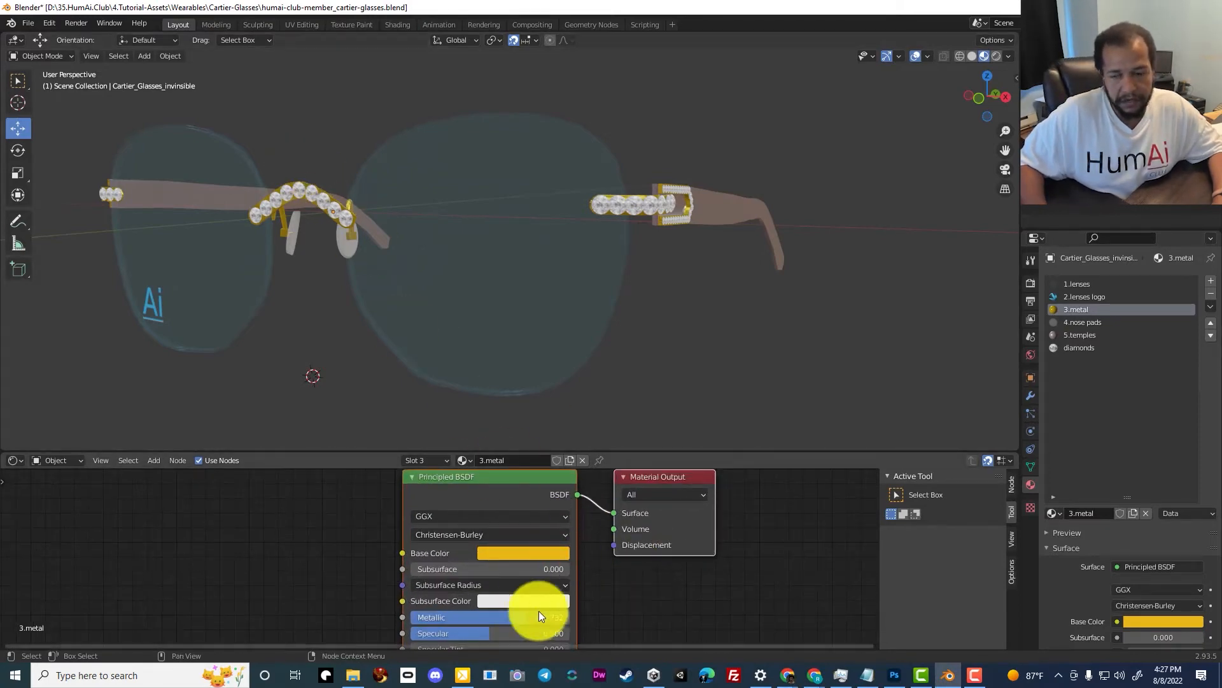
# - Open c.color-values.txt from the Cartier-Glasses folder and copy the Silver / Platinum hex value 848492
pyautogui.click(352, 675)
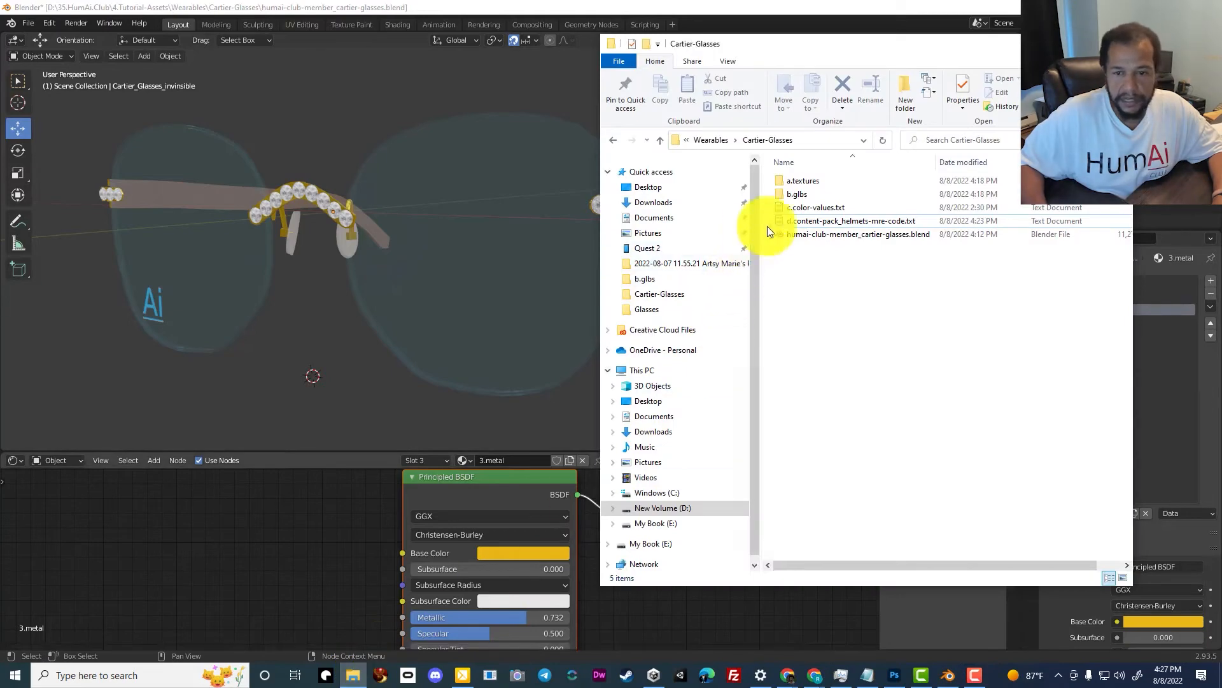
pyautogui.doubleClick(804, 209)
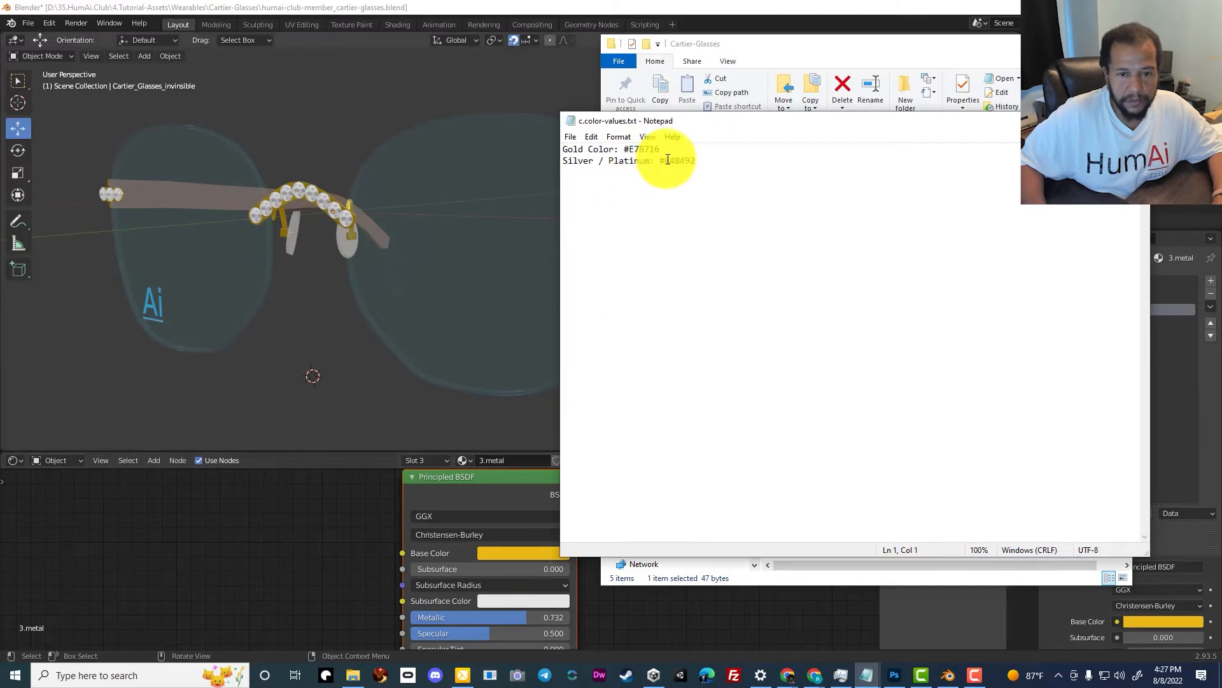
pyautogui.moveTo(665, 161); pyautogui.dragTo(703, 163)
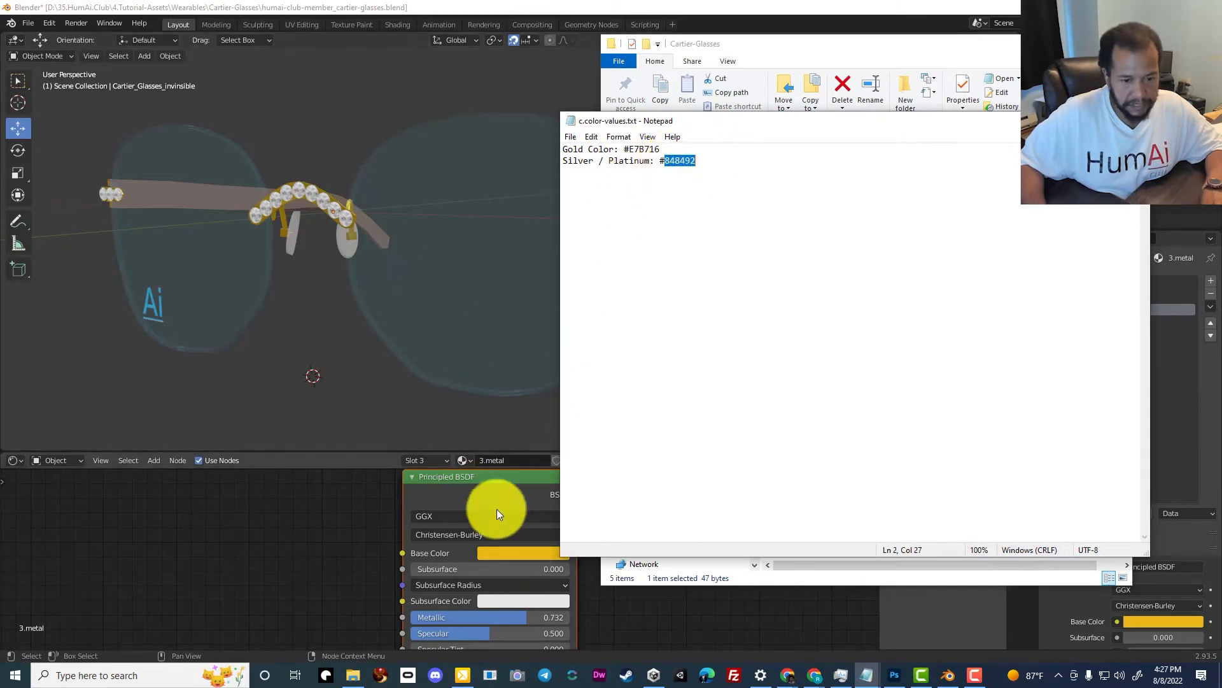
# - Back in Blender, set the 3.metal material's Base Color to hex 848492 and save the file
pyautogui.click(498, 551)
pyautogui.click(582, 467)
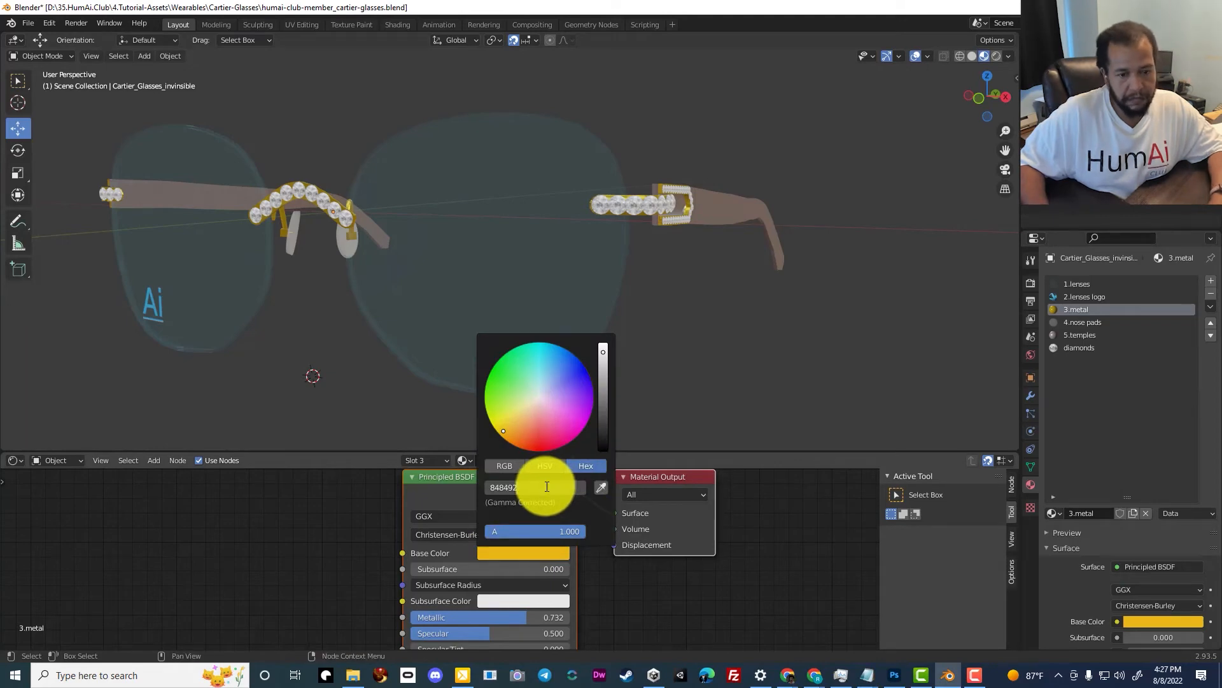
pyautogui.press('Return')
pyautogui.moveTo(659, 204); pyautogui.dragTo(580, 272, button='middle')
pyautogui.scroll(5, 553, 312)
pyautogui.hotkey('ctrl', 's')
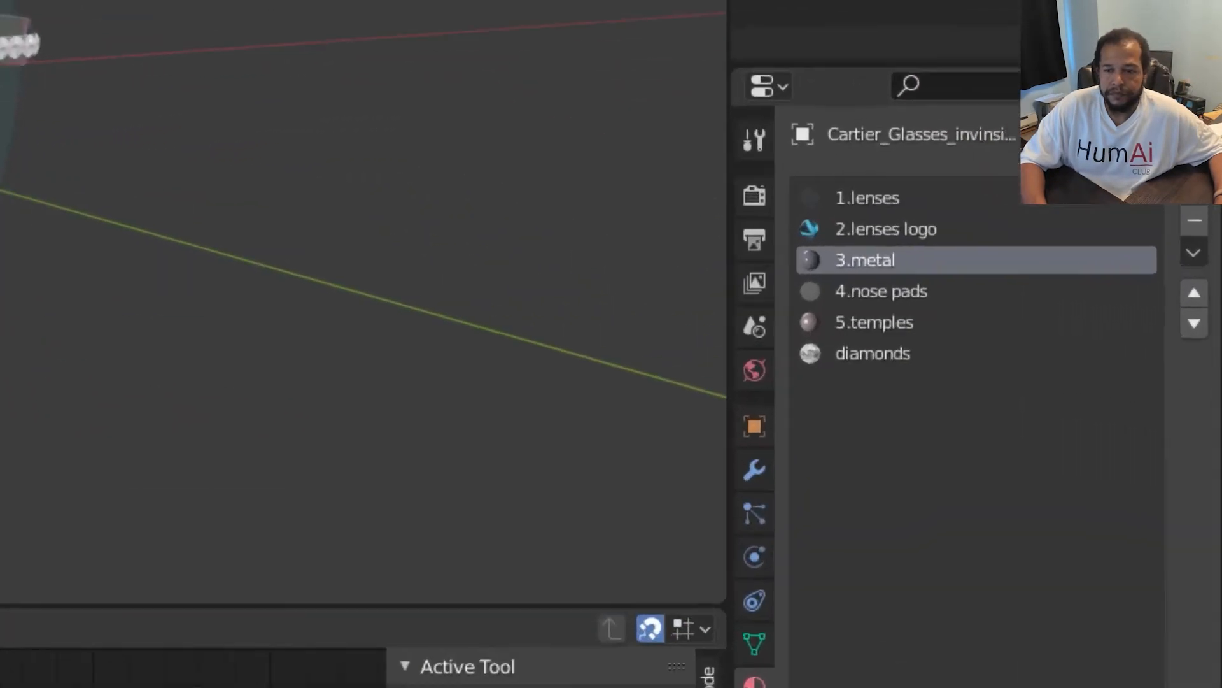
# - Select the 4.nose pads material and set its Base Color to the logo's blue by hex value
pyautogui.click(771, 276)
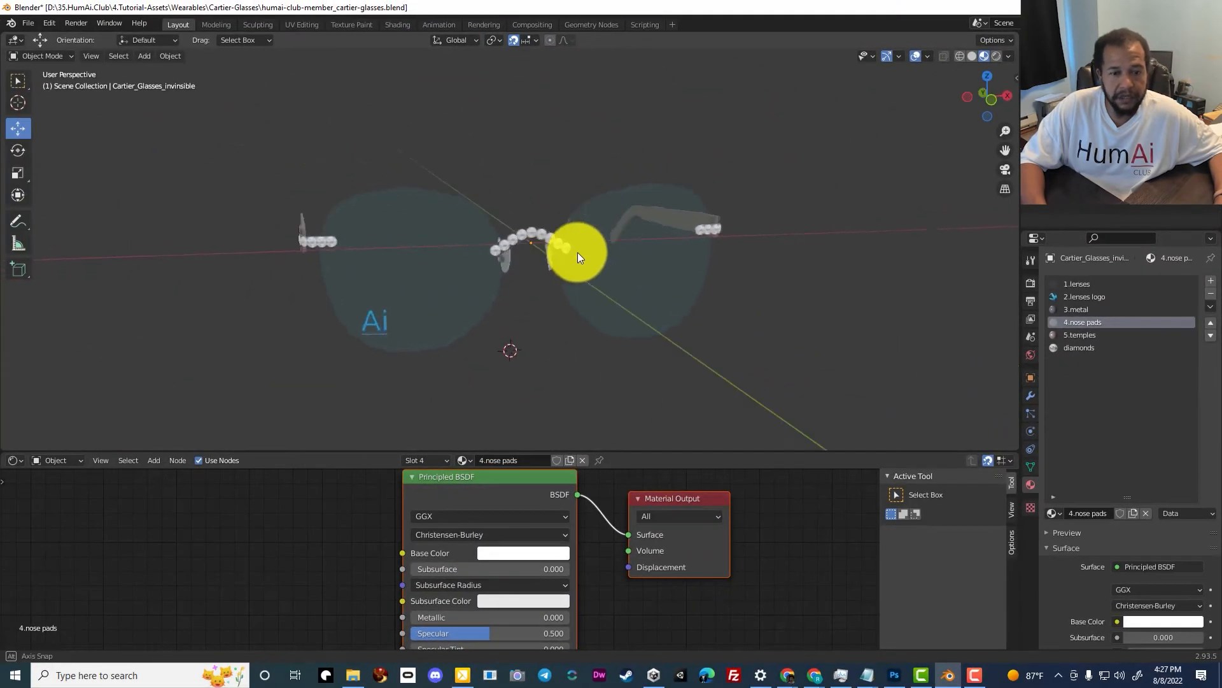
pyautogui.moveTo(578, 253); pyautogui.dragTo(564, 251, button='middle')
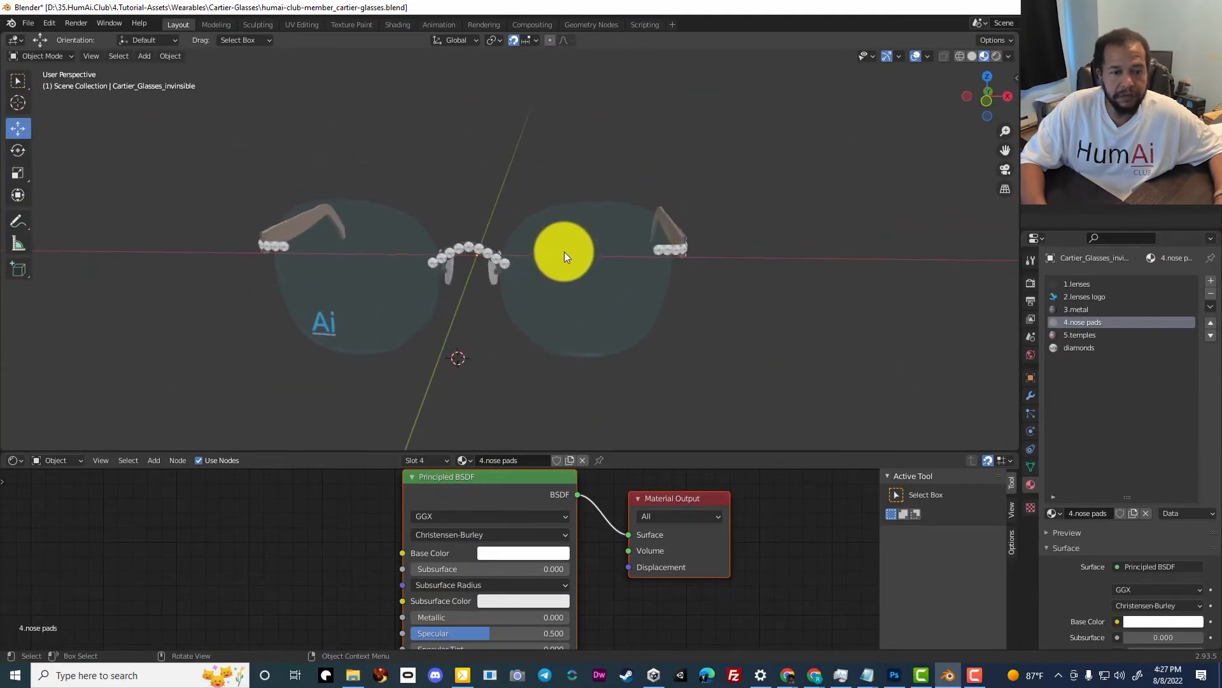
pyautogui.scroll(10, 564, 250)
pyautogui.moveTo(493, 325); pyautogui.dragTo(514, 309, button='middle')
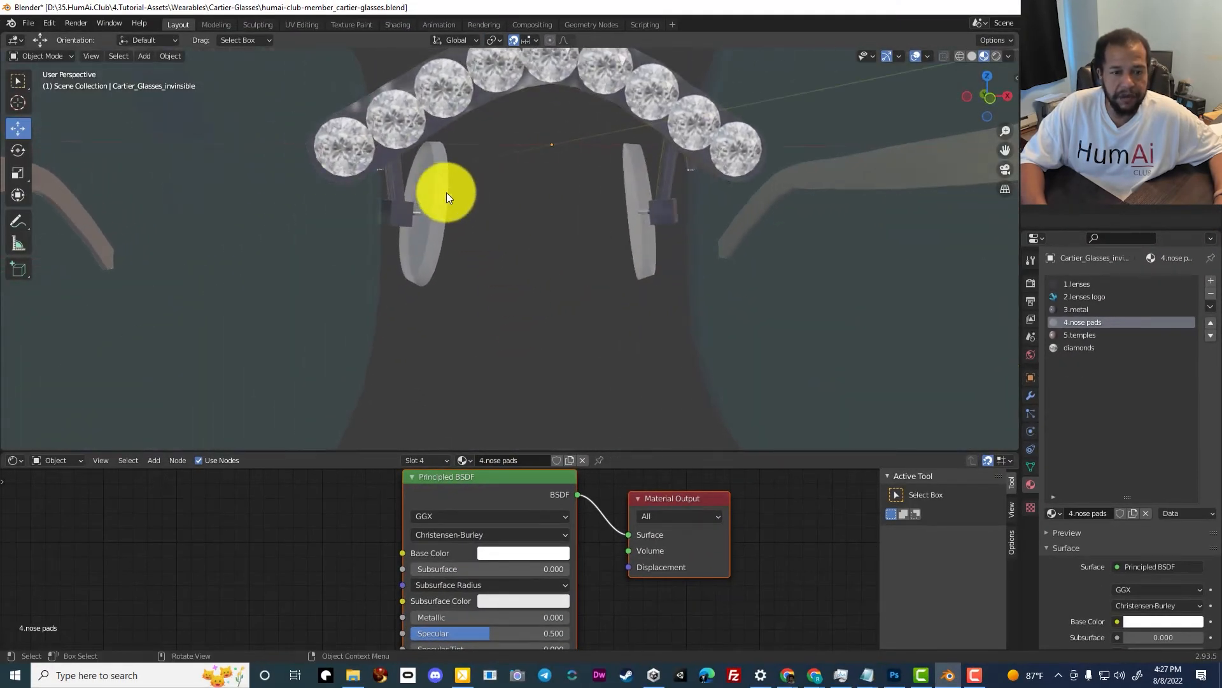
pyautogui.click(520, 567)
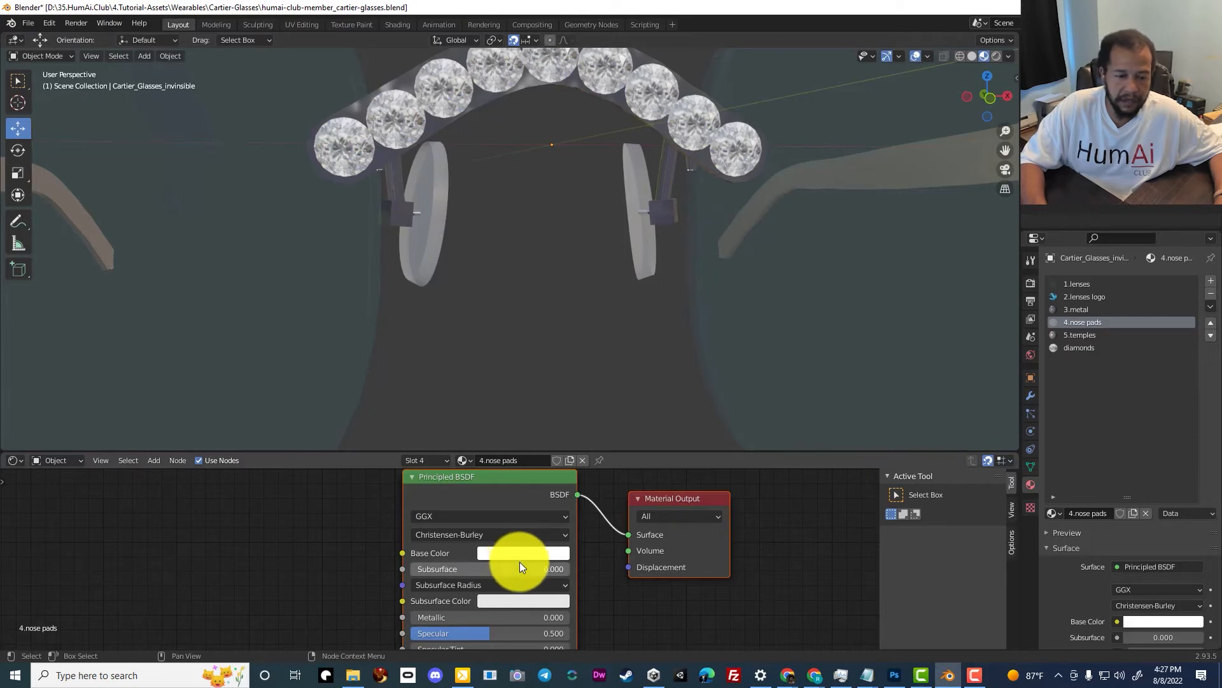
pyautogui.click(522, 552)
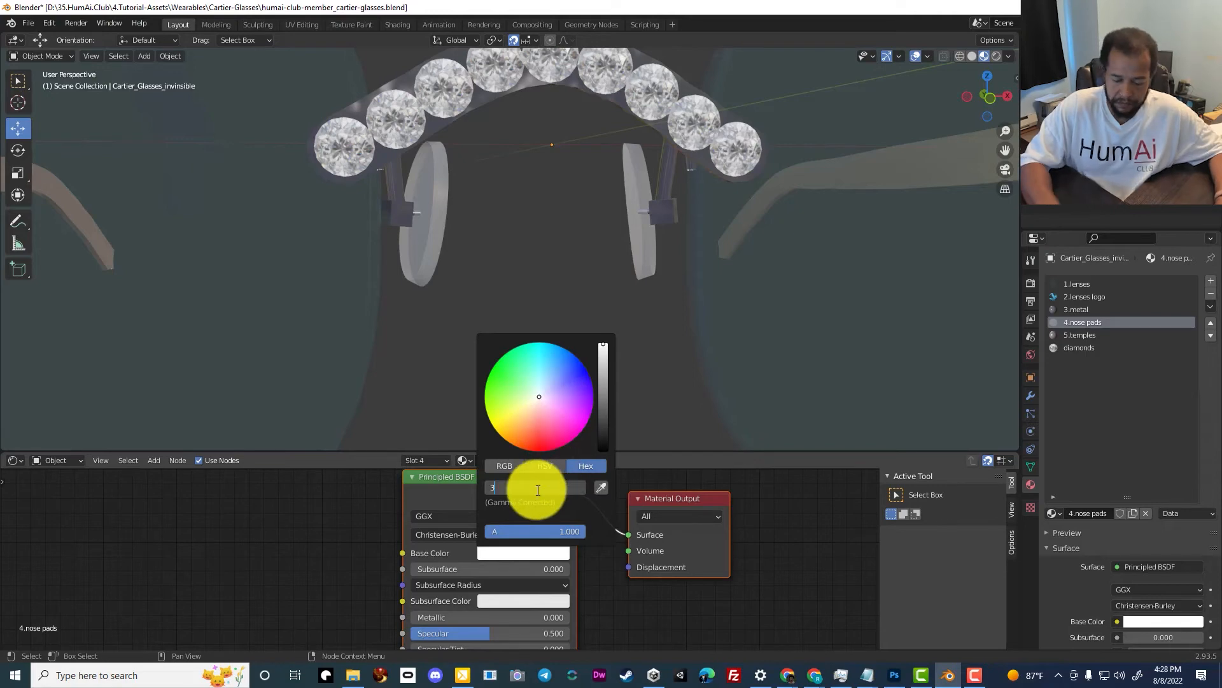
pyautogui.press('Return')
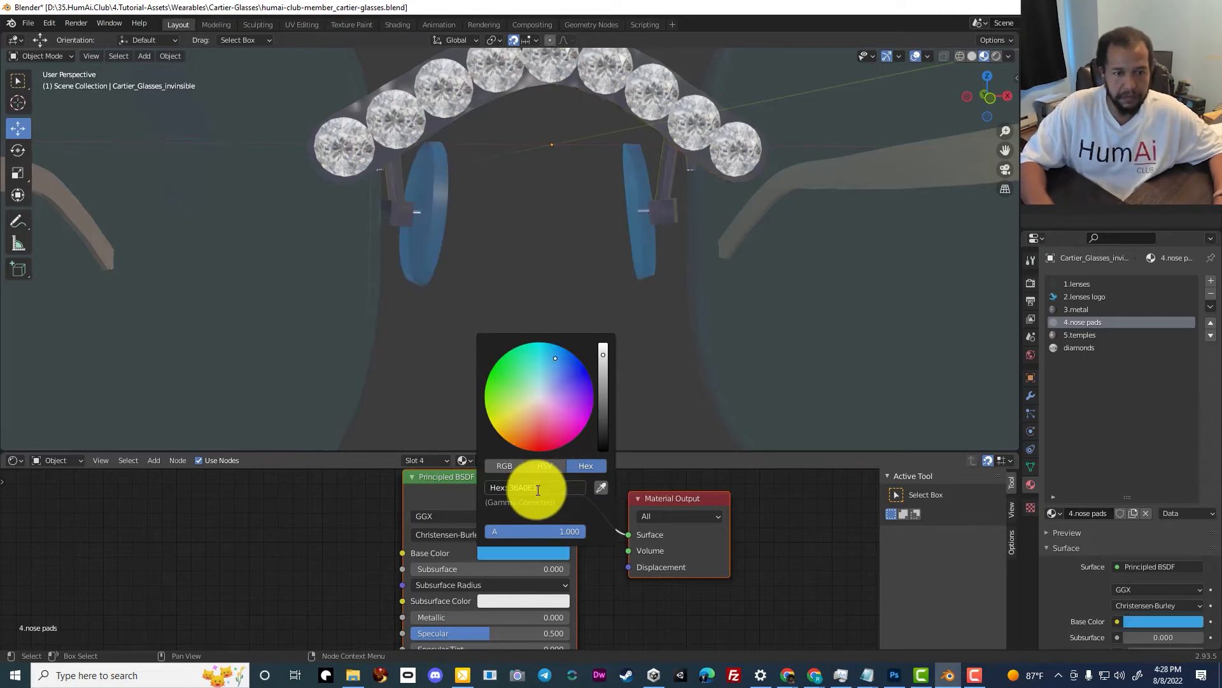
pyautogui.scroll(-3, 502, 184)
pyautogui.scroll(-2, 503, 184)
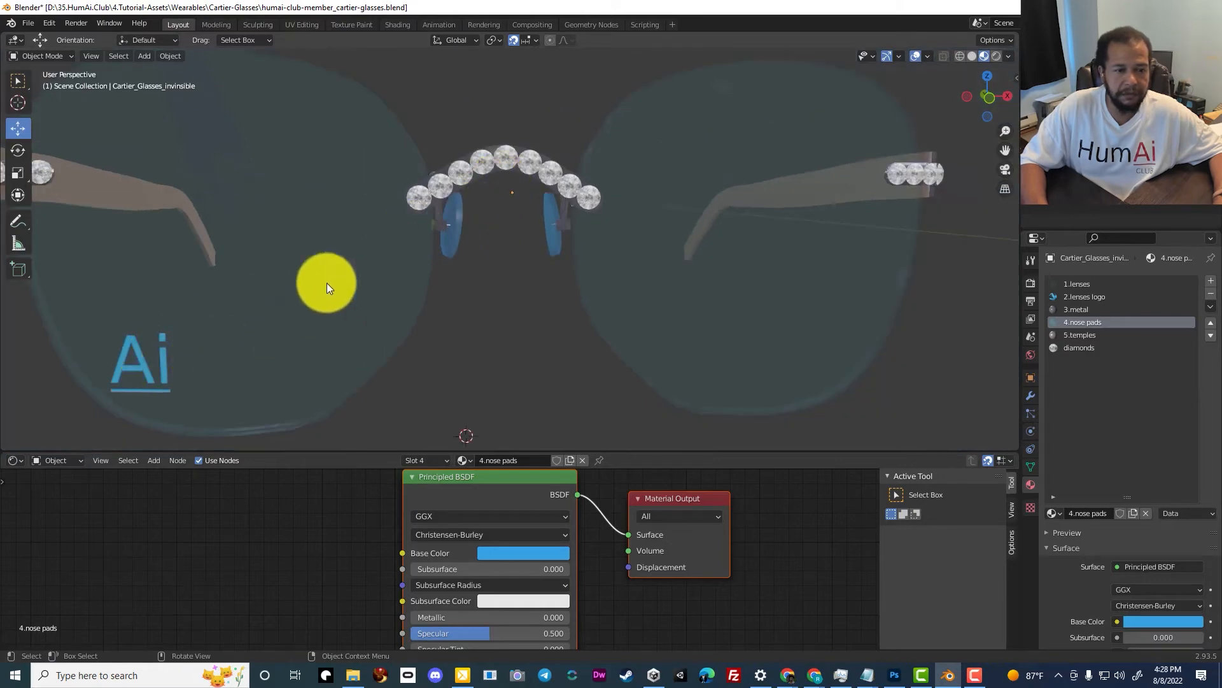
pyautogui.moveTo(636, 223)
pyautogui.mouseDown(button='middle')
pyautogui.moveTo(728, 223)
pyautogui.moveTo(629, 224)
pyautogui.mouseUp(button='middle')
pyautogui.scroll(-3, 701, 287)
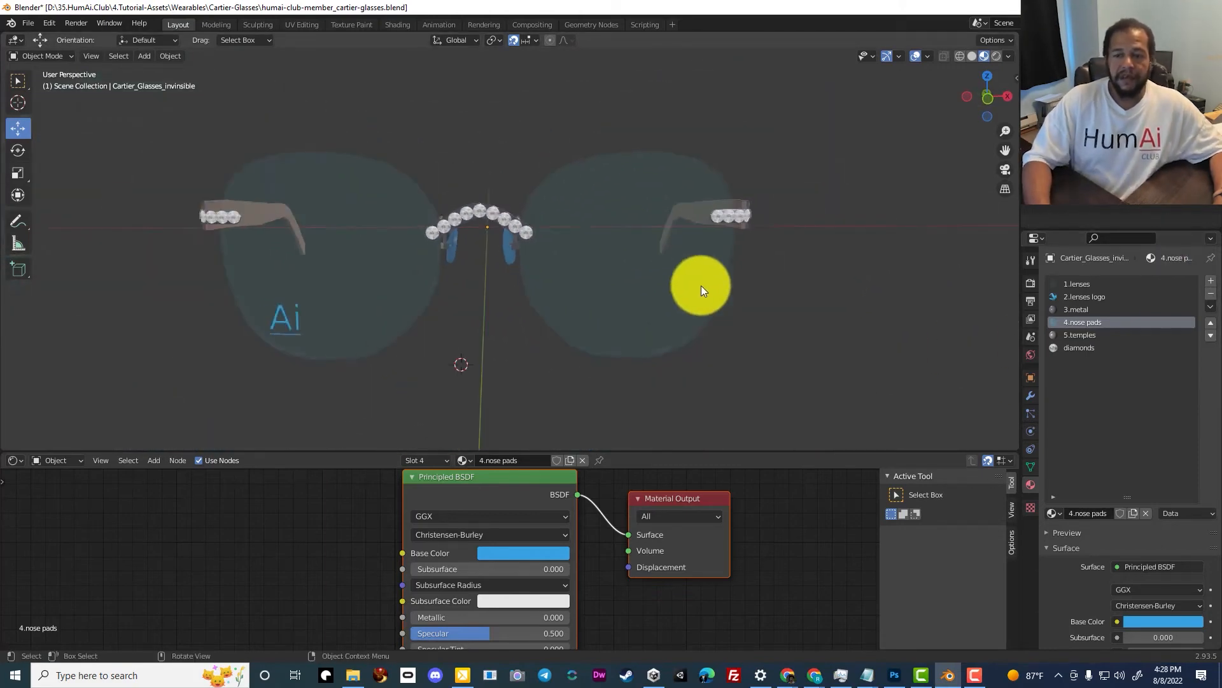
# - Select the 5.temples material, set its Base Color to the same blue hex value as the nose pads, and save the file
pyautogui.moveTo(502, 253)
pyautogui.mouseDown(button='middle')
pyautogui.moveTo(554, 251)
pyautogui.moveTo(525, 246)
pyautogui.mouseUp(button='middle')
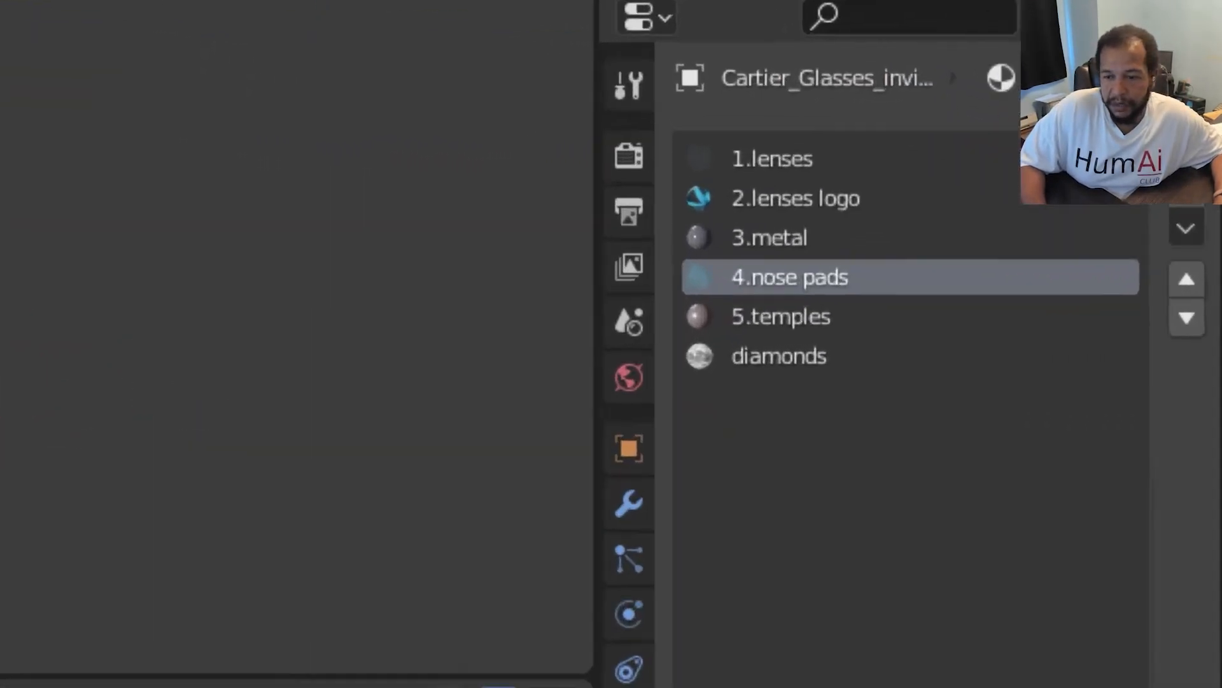
pyautogui.click(772, 318)
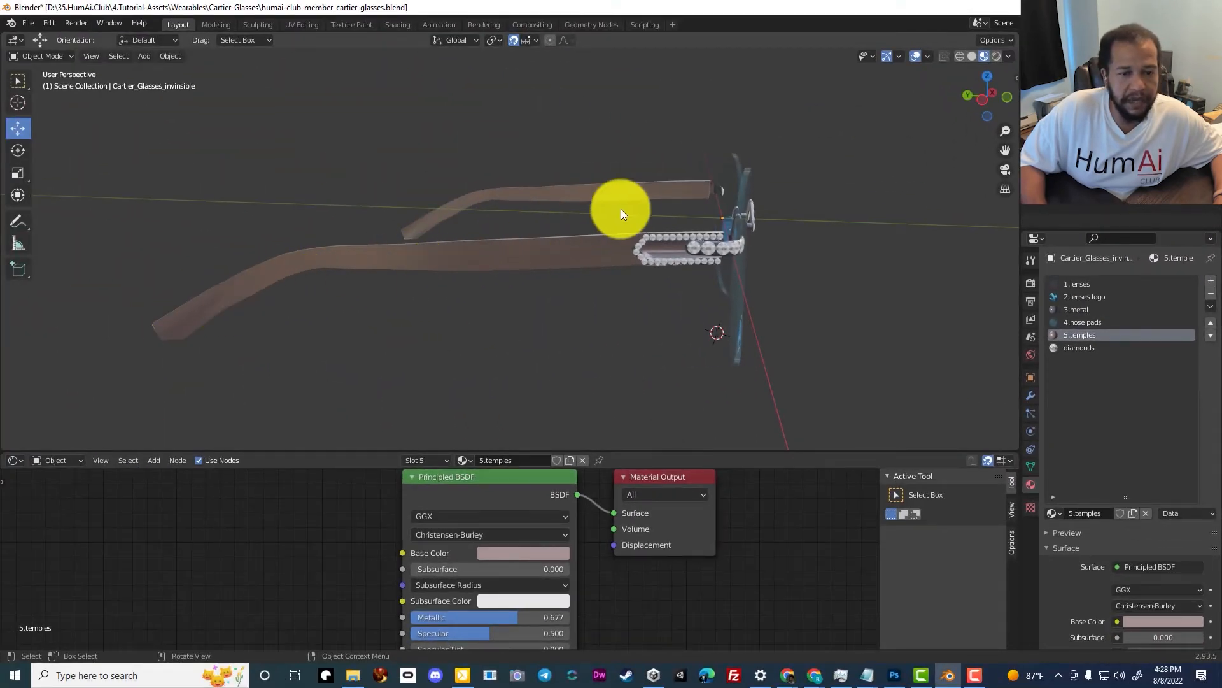
pyautogui.moveTo(621, 208); pyautogui.dragTo(421, 200, button='middle')
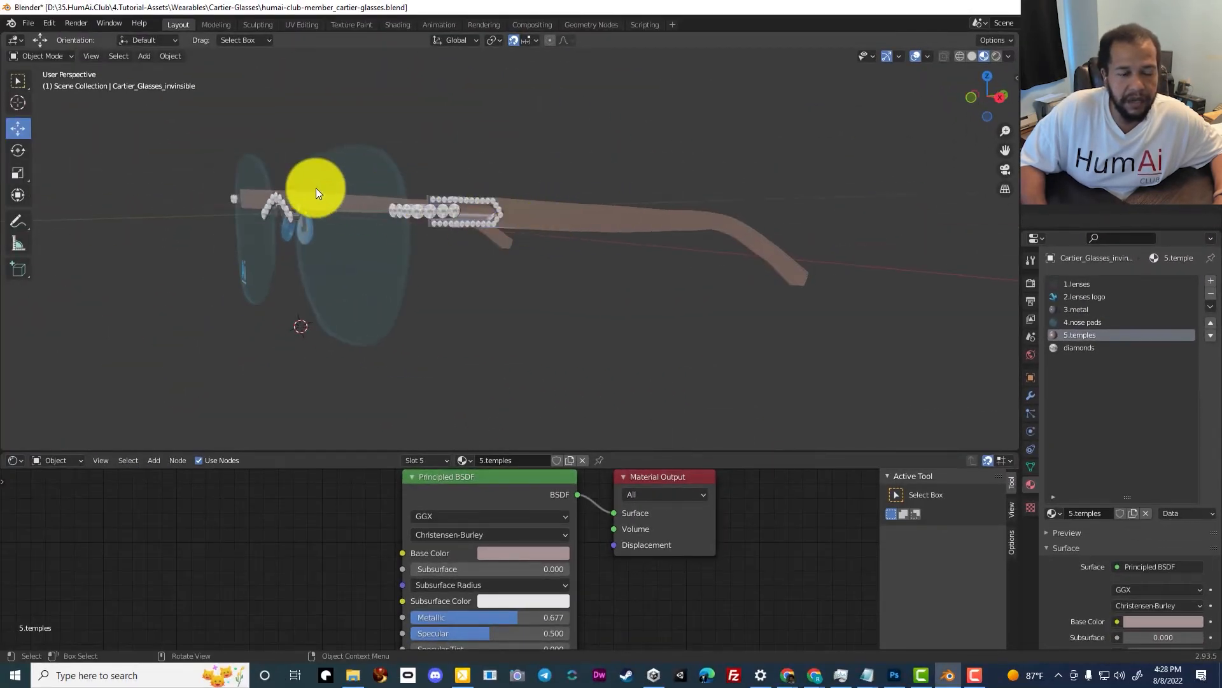
pyautogui.moveTo(316, 188); pyautogui.dragTo(529, 198, button='middle')
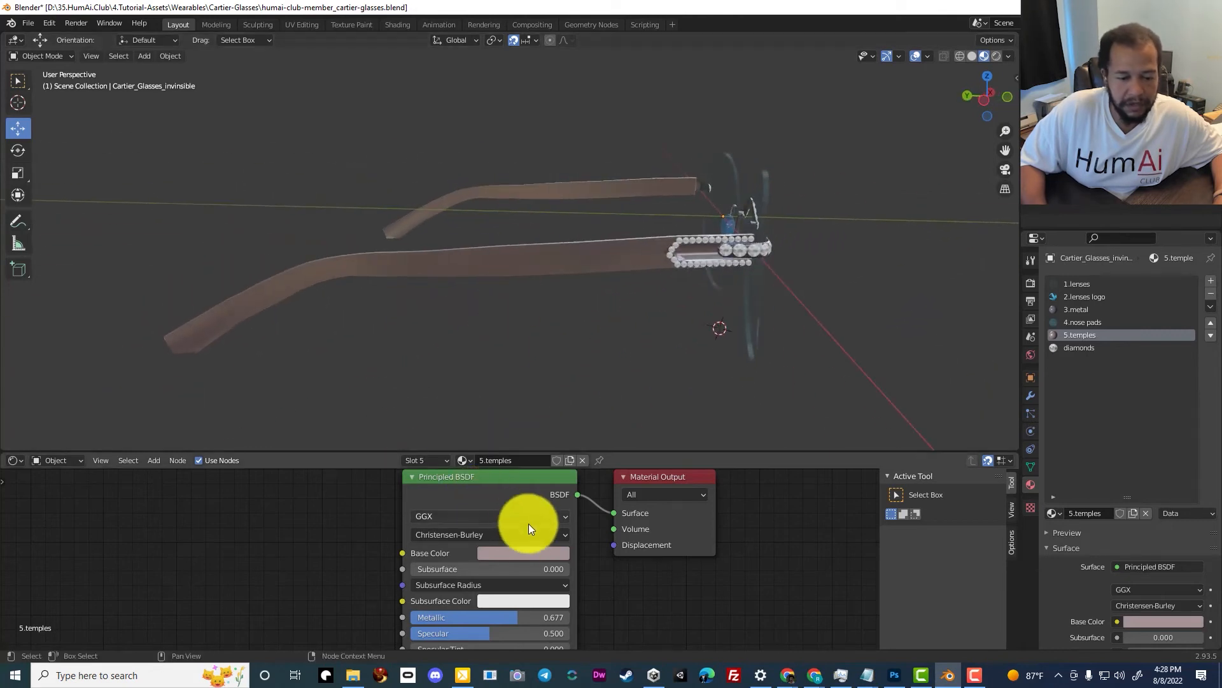
pyautogui.click(518, 554)
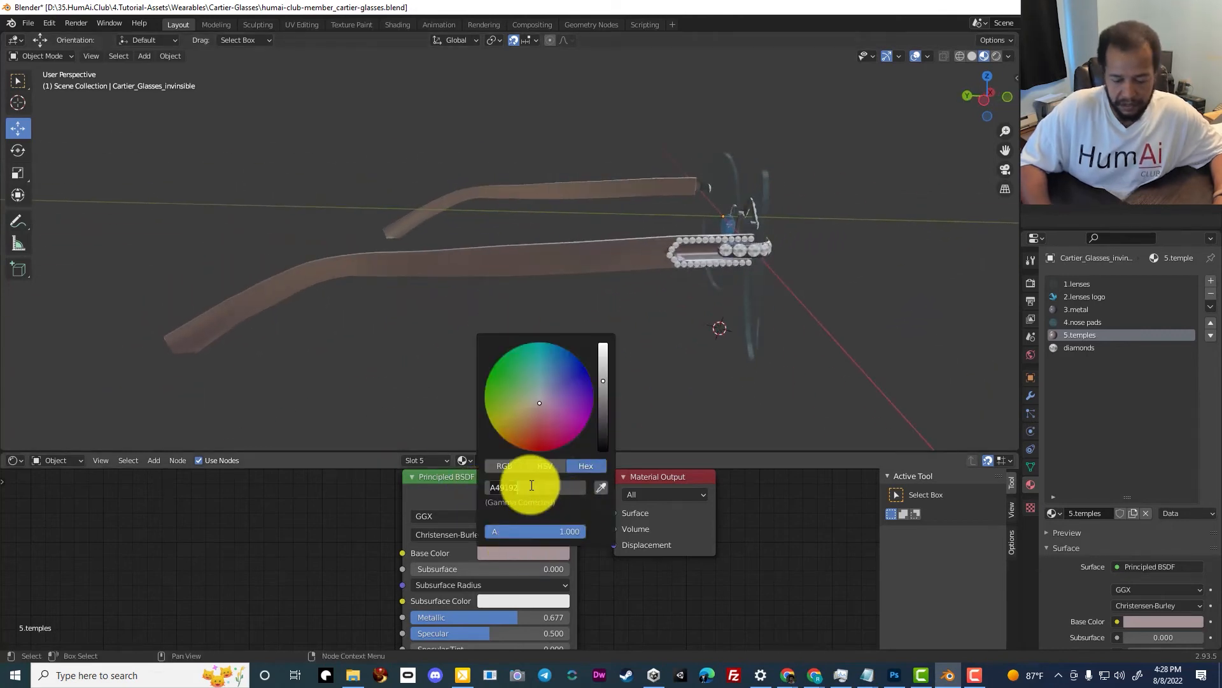
pyautogui.press('Return')
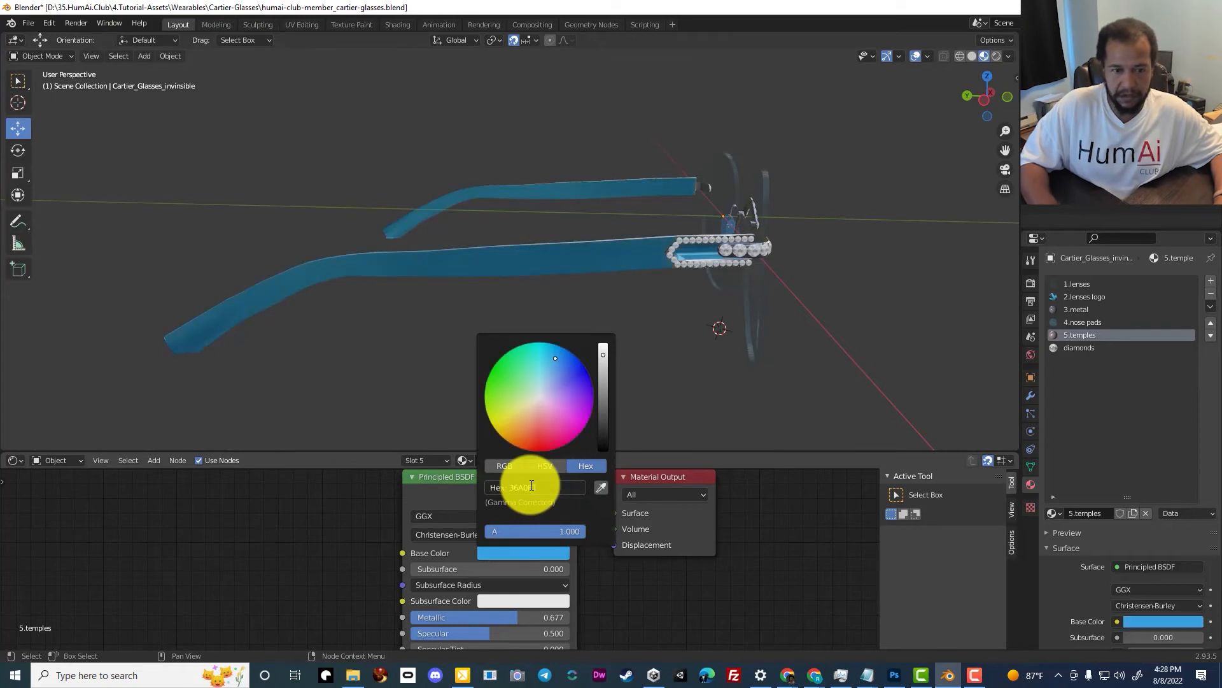
pyautogui.moveTo(500, 194)
pyautogui.mouseDown(button='middle')
pyautogui.moveTo(441, 189)
pyautogui.moveTo(445, 214)
pyautogui.moveTo(456, 186)
pyautogui.moveTo(314, 182)
pyautogui.moveTo(490, 177)
pyautogui.mouseUp(button='middle')
pyautogui.hotkey('ctrl', 's')
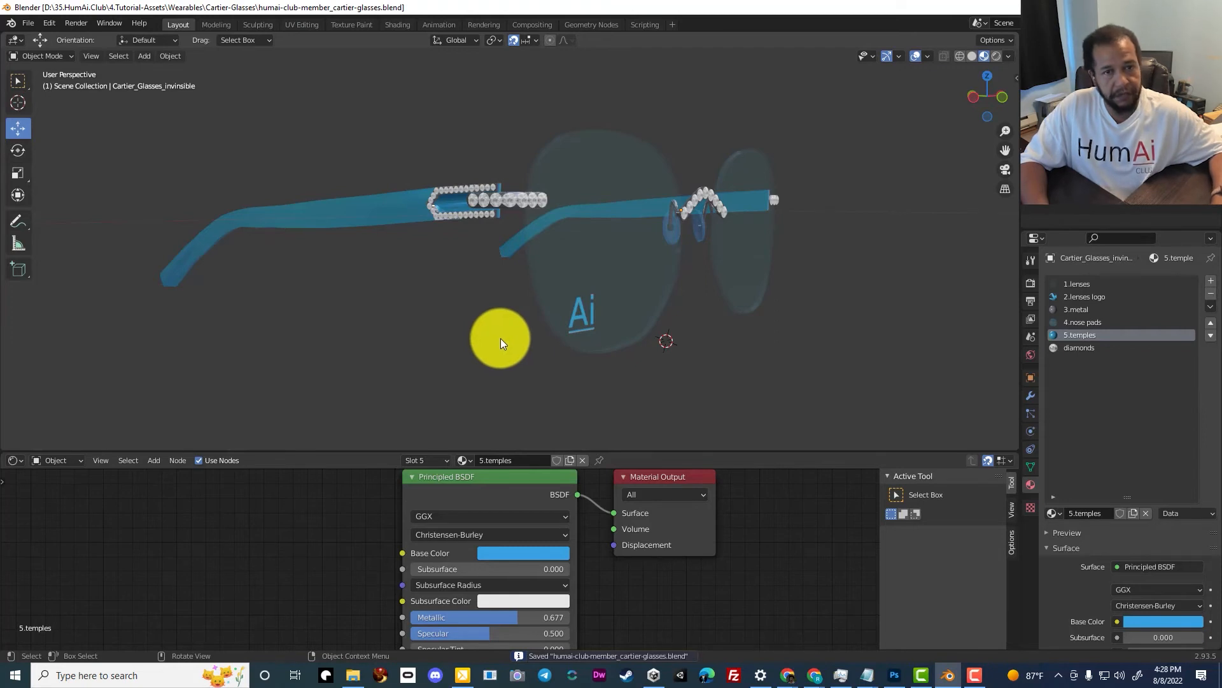
# - Select the whole glasses model and export only selected objects as glTF Binary humai-club-member_cartier-glasses.glb into the b.glbs folder
pyautogui.press('a')
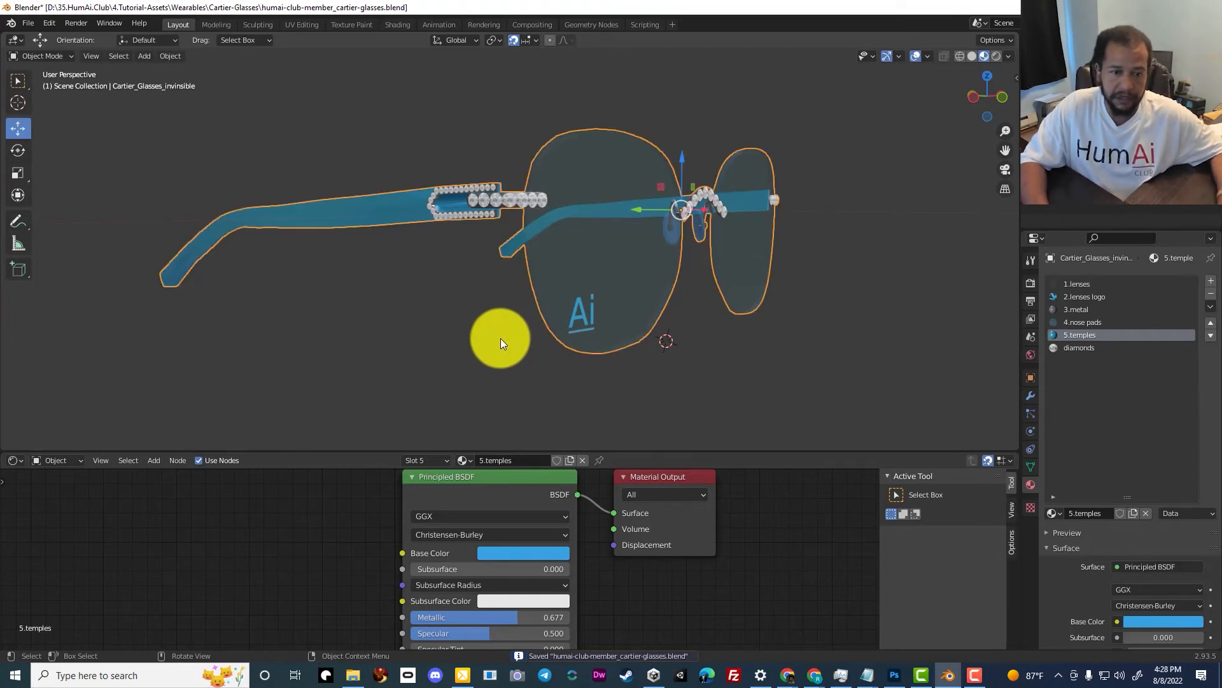
pyautogui.click(31, 24)
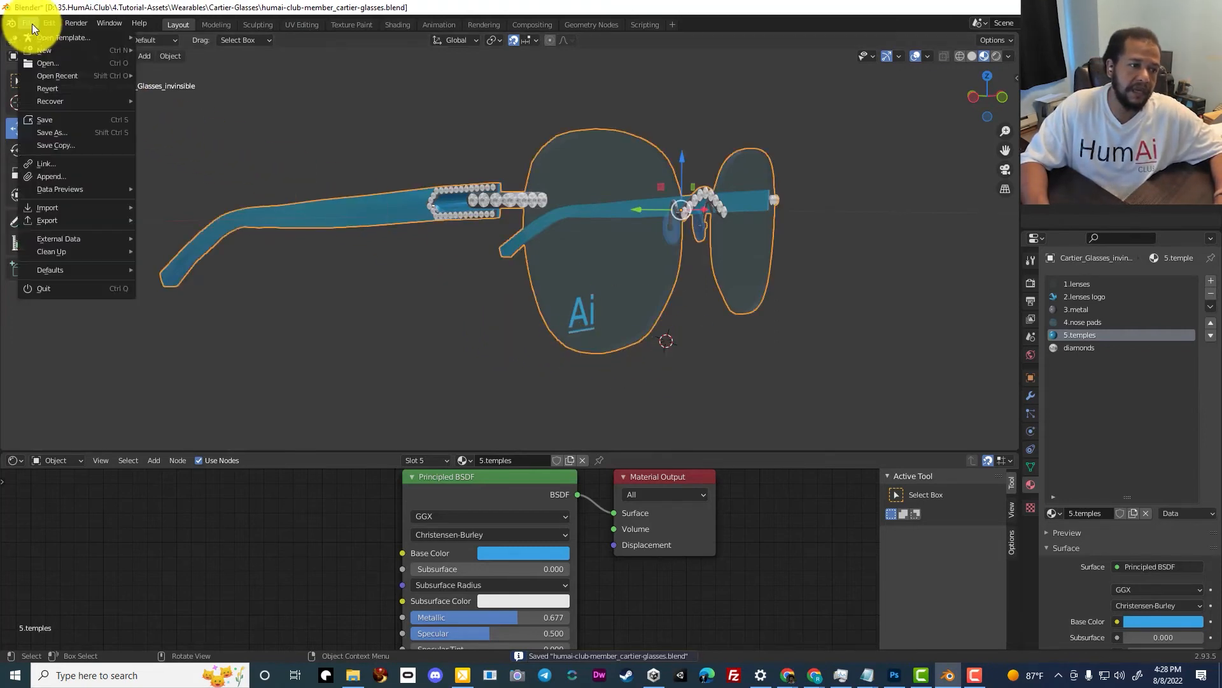
pyautogui.moveTo(79, 210)
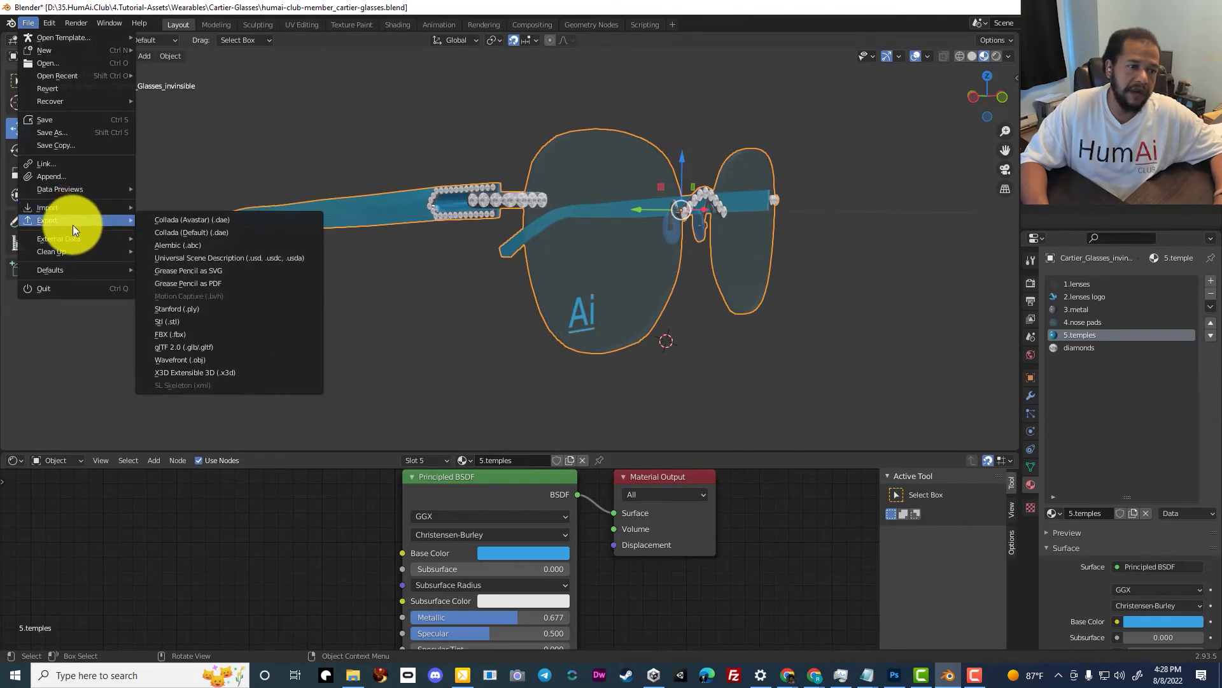
pyautogui.click(207, 346)
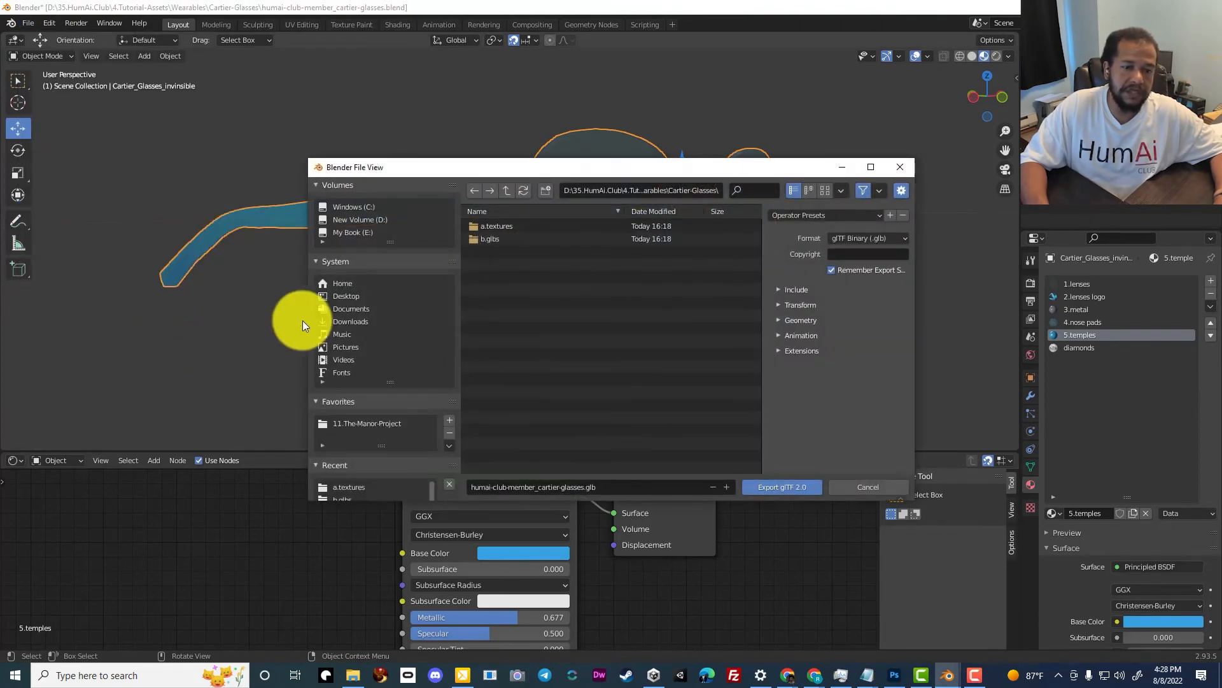
pyautogui.doubleClick(491, 239)
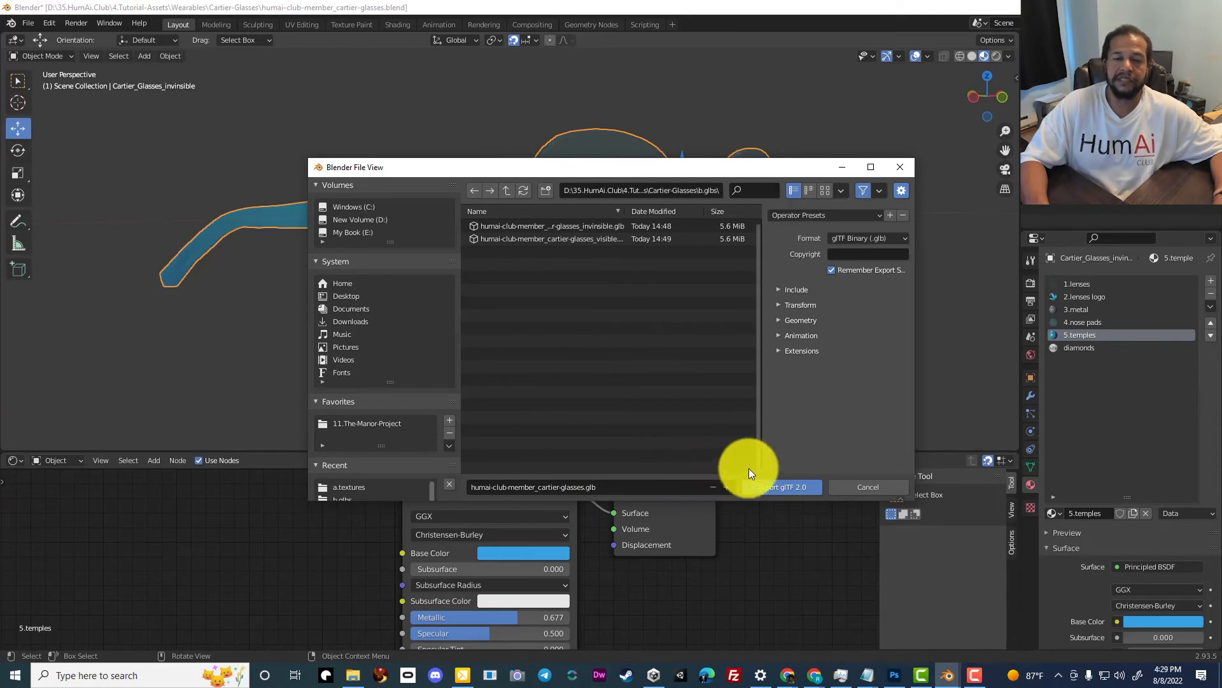
pyautogui.click(777, 287)
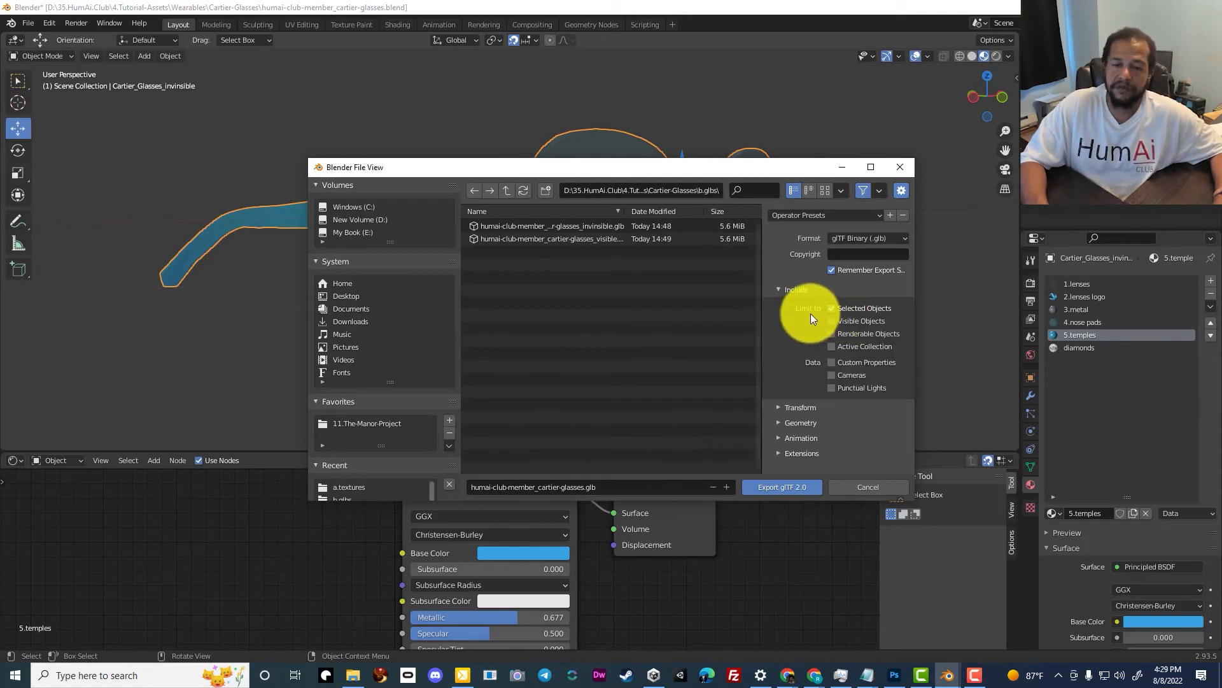
pyautogui.click(774, 490)
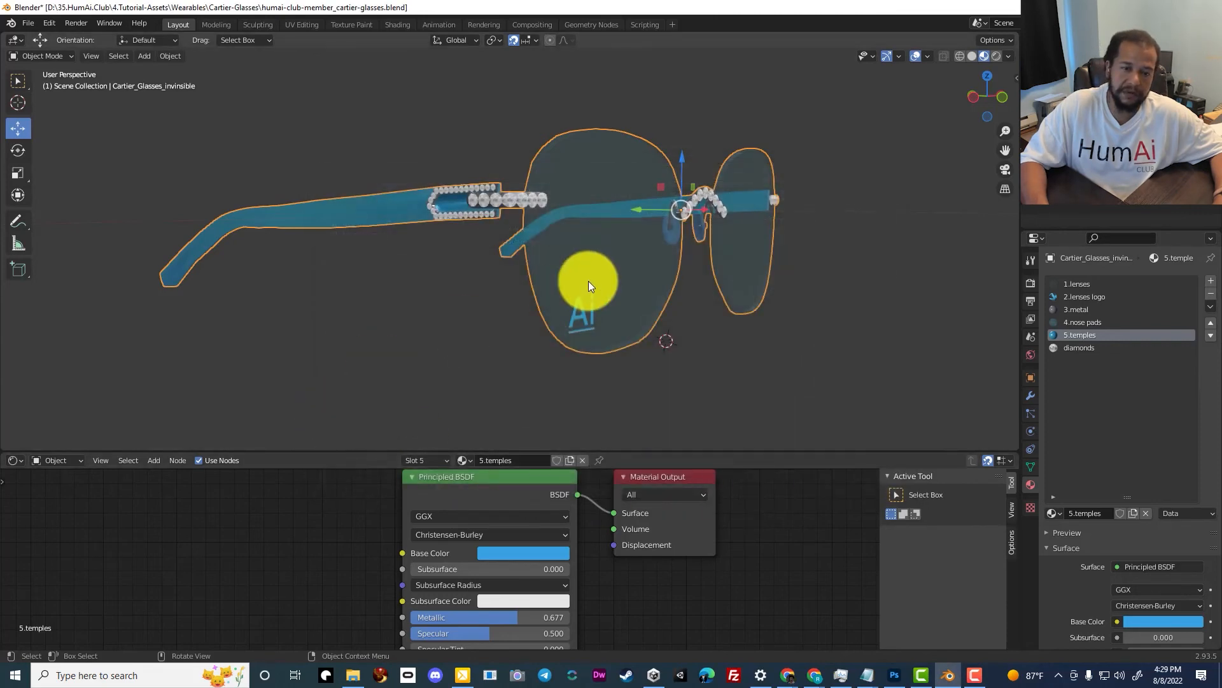
# - Open humai-club-member_cartier-glasses.glb from the b.glbs folder in 3D Viewer and examine the temples, bridge and lens logo
pyautogui.click(350, 673)
pyautogui.doubleClick(837, 195)
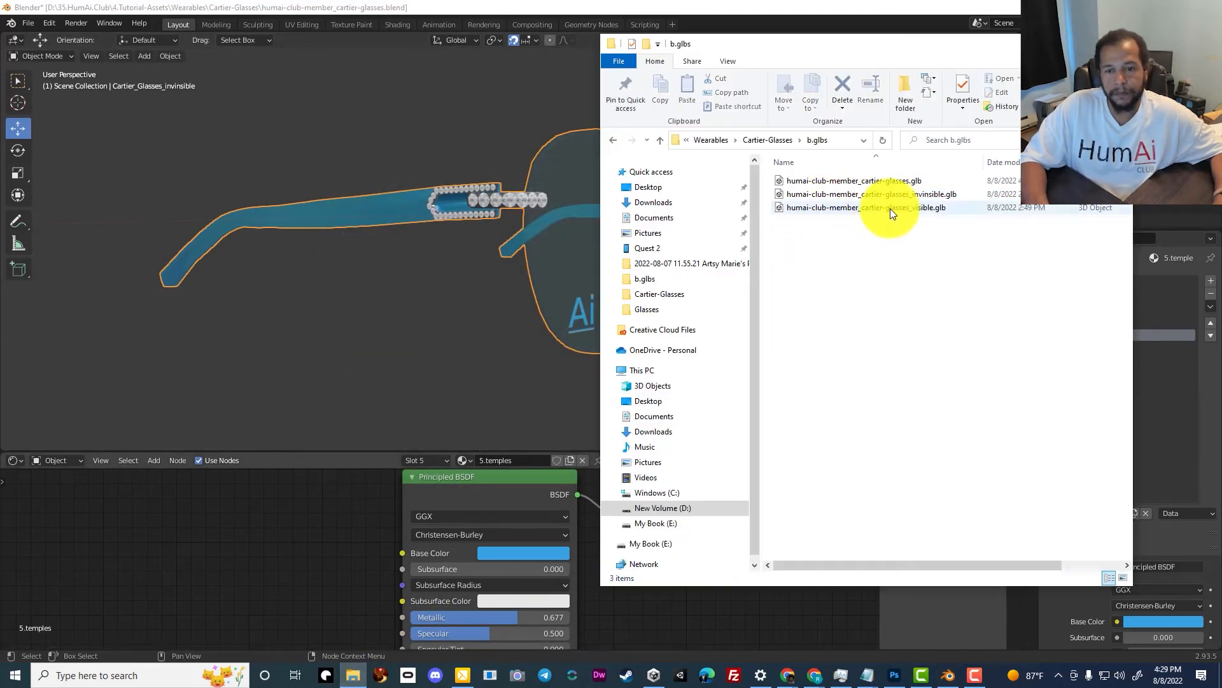
pyautogui.doubleClick(917, 179)
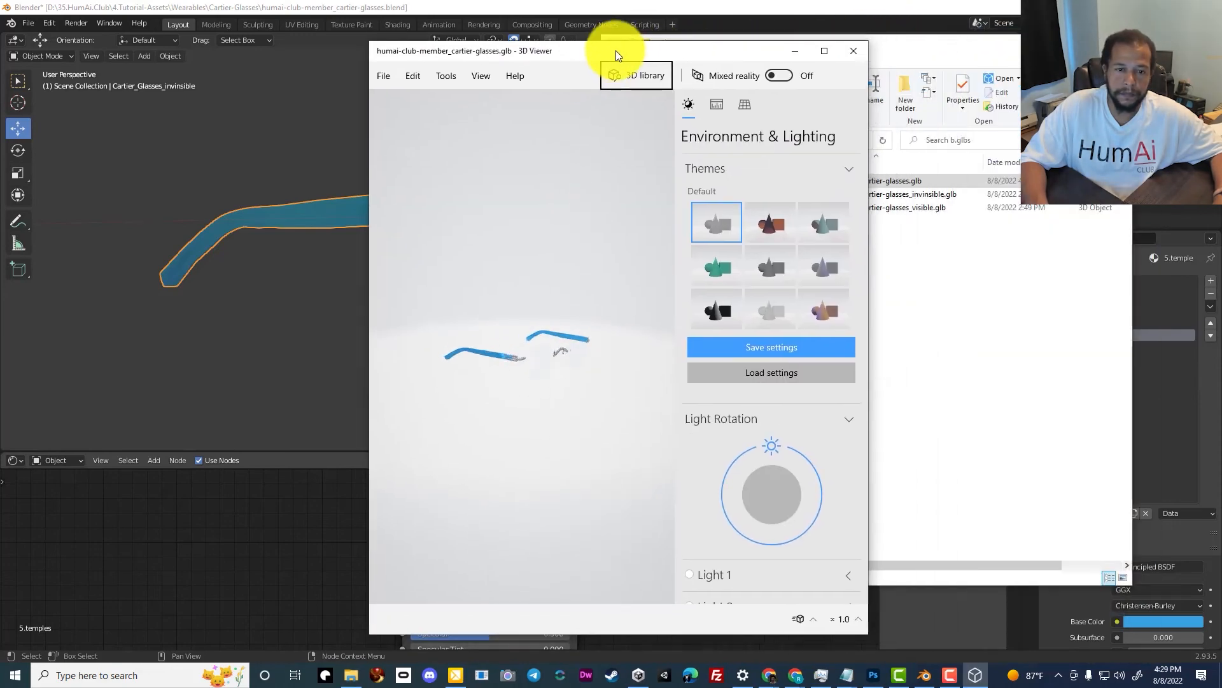
pyautogui.moveTo(530, 363)
pyautogui.mouseDown()
pyautogui.moveTo(510, 380)
pyautogui.moveTo(525, 351)
pyautogui.mouseUp()
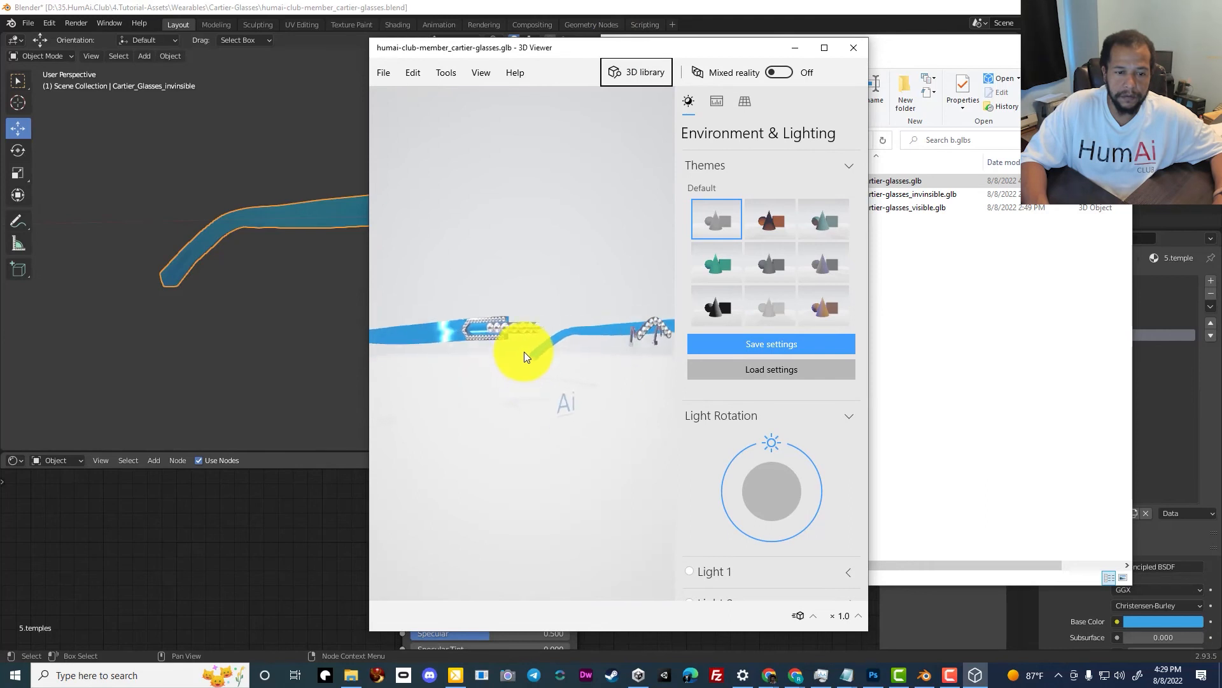
pyautogui.scroll(5, 525, 338)
pyautogui.scroll(-5, 524, 333)
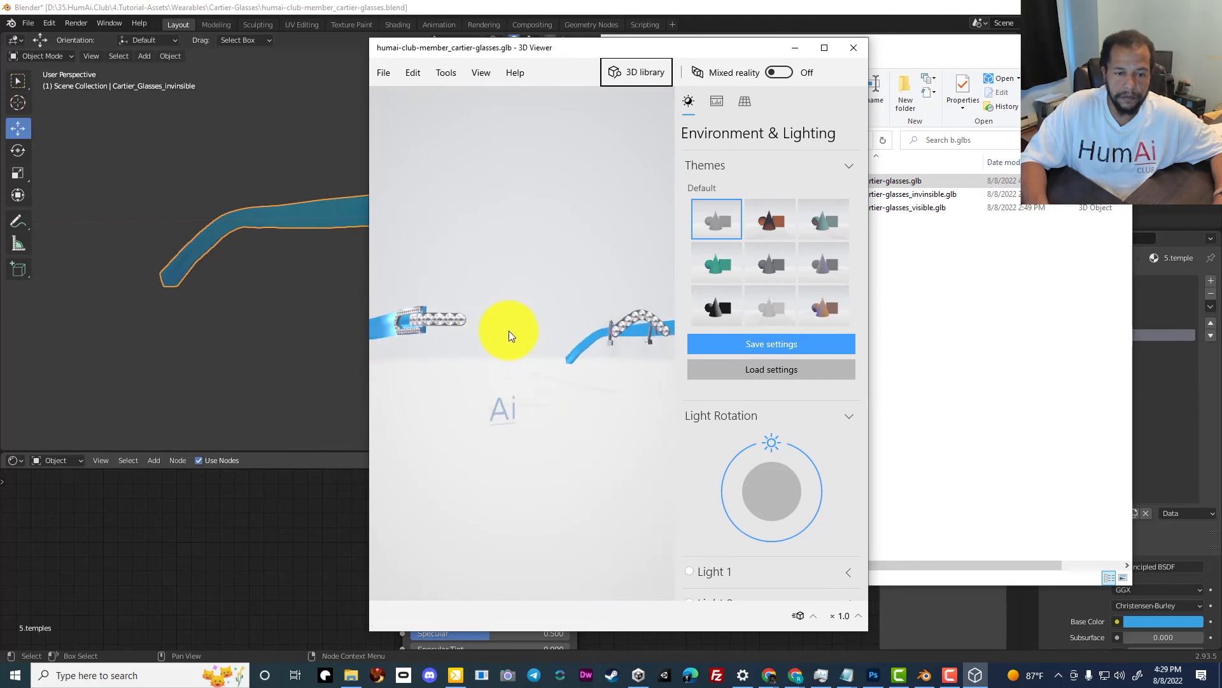
pyautogui.moveTo(556, 335)
pyautogui.mouseDown()
pyautogui.moveTo(380, 333)
pyautogui.moveTo(580, 340)
pyautogui.mouseUp()
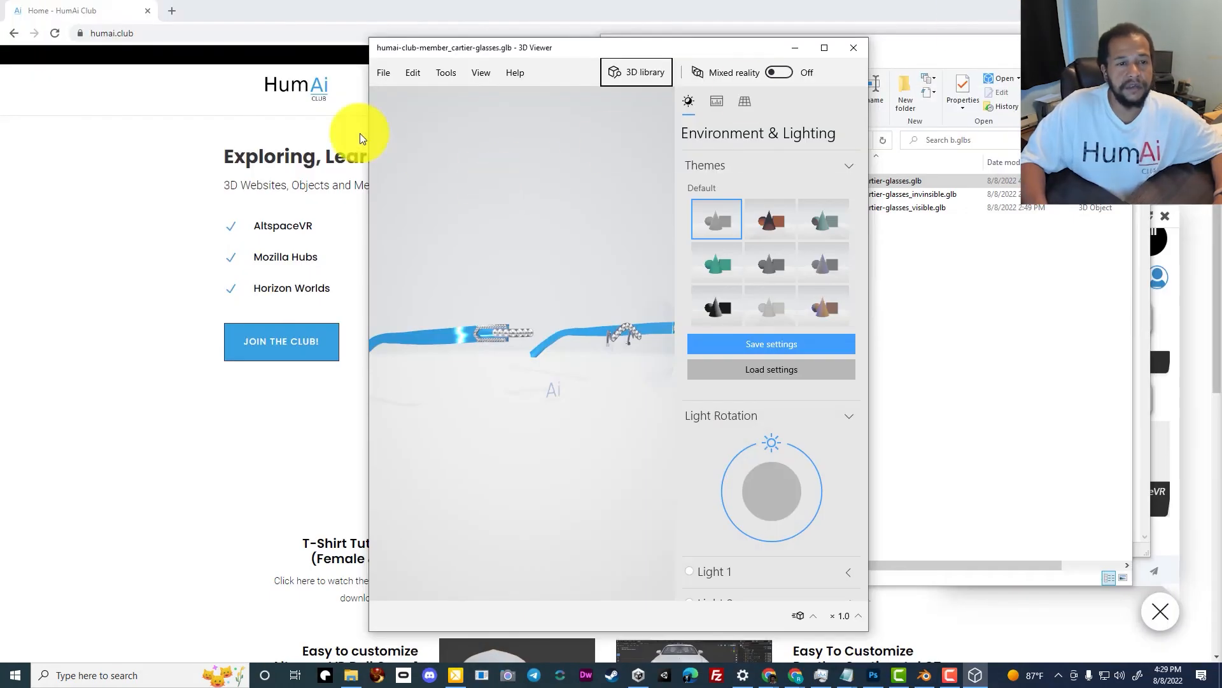
# - Switch to the HumAi Club website in the browser and ask its chatbot for "helmets"
pyautogui.click(361, 139)
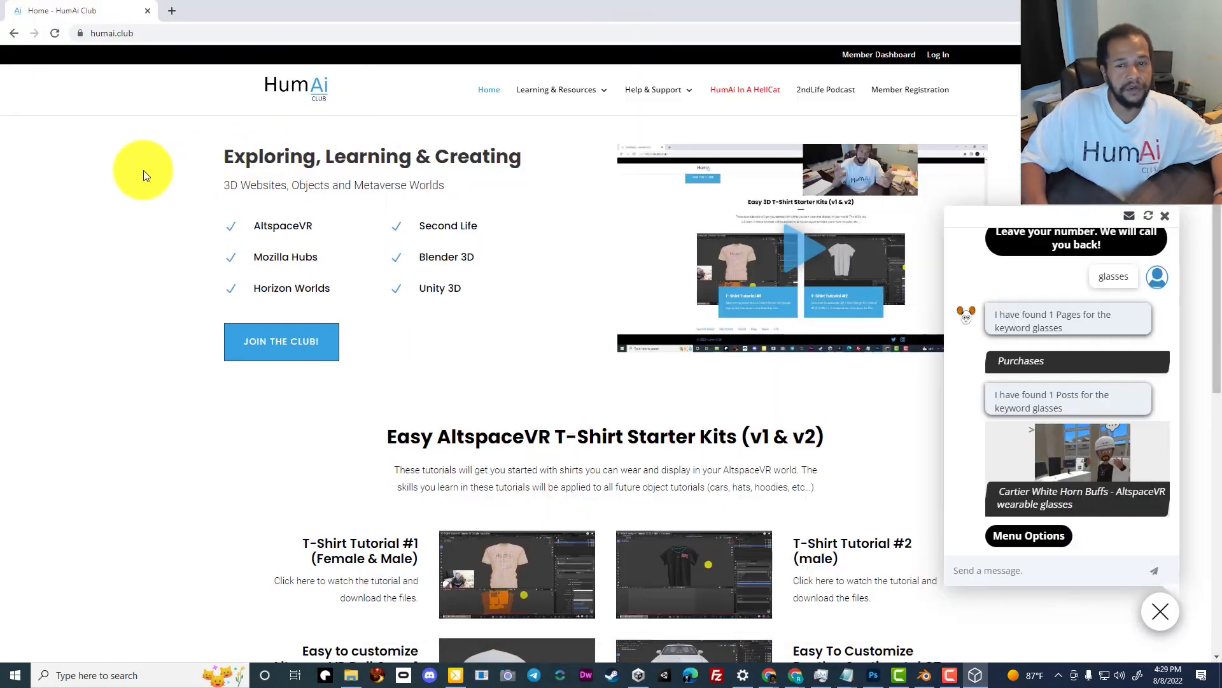
pyautogui.click(1004, 568)
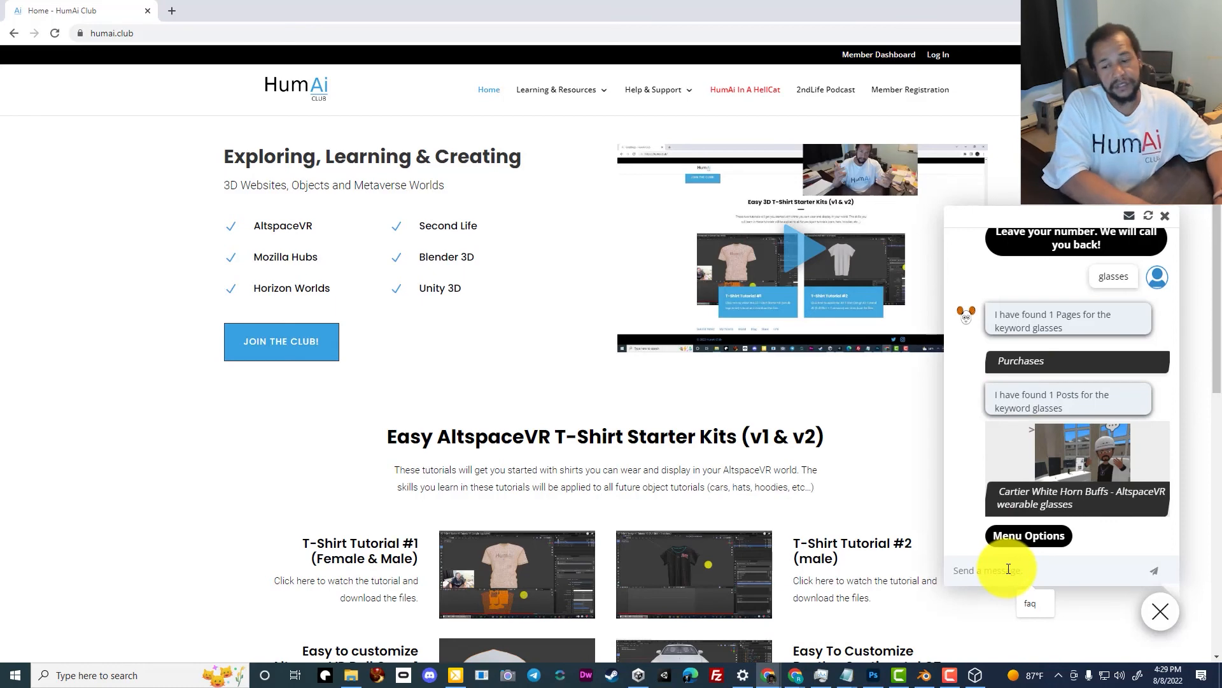
pyautogui.write('HEL')
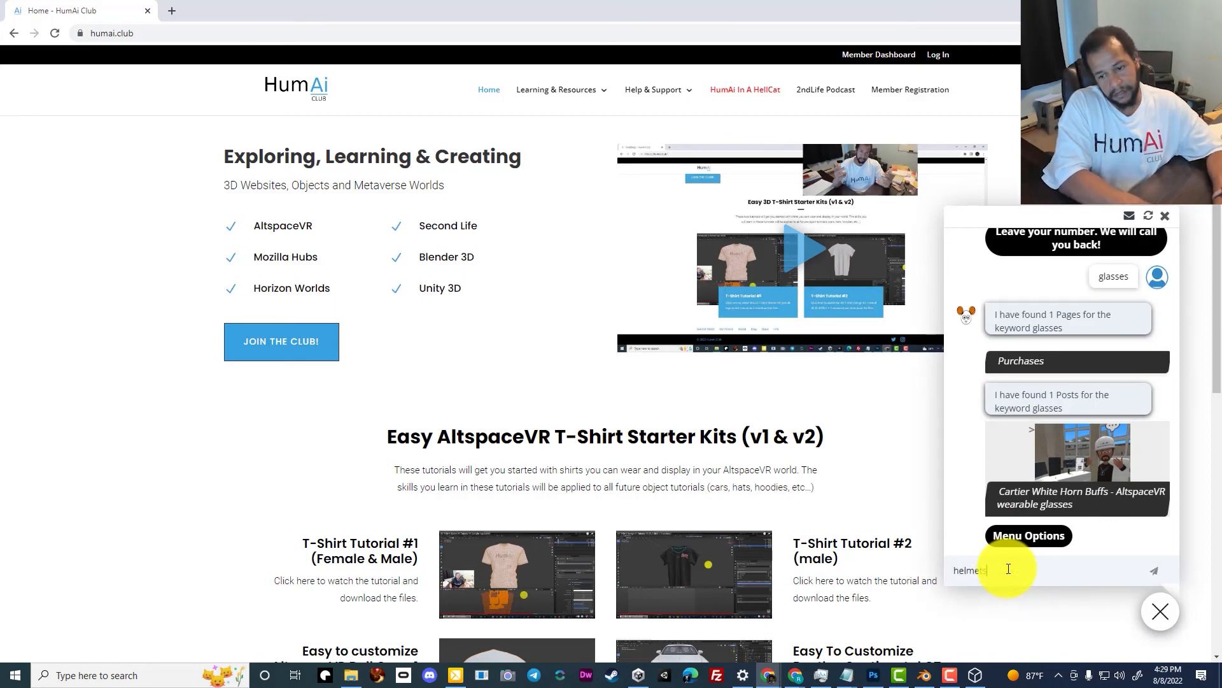
pyautogui.press('Return')
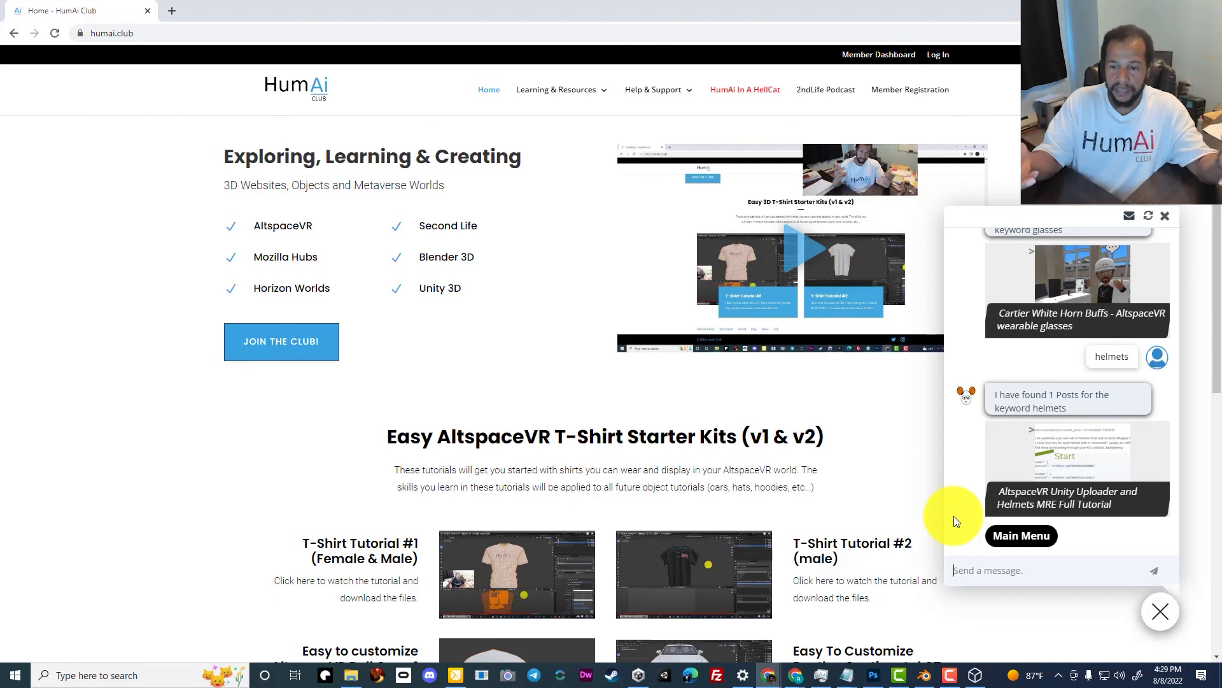
# - Open d.content-pack_helmets-mre-code.txt from the Cartier-Glasses folder, review the content pack code, and close it
pyautogui.click(351, 675)
pyautogui.click(749, 139)
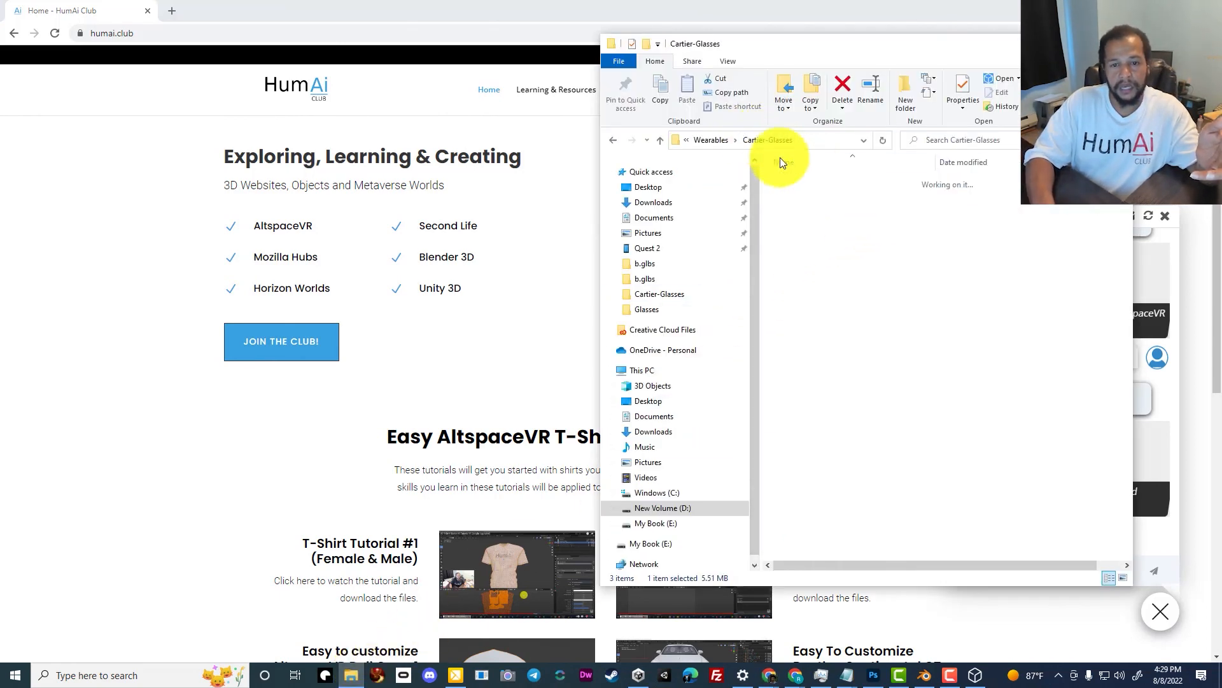
pyautogui.click(884, 220)
pyautogui.doubleClick(883, 220)
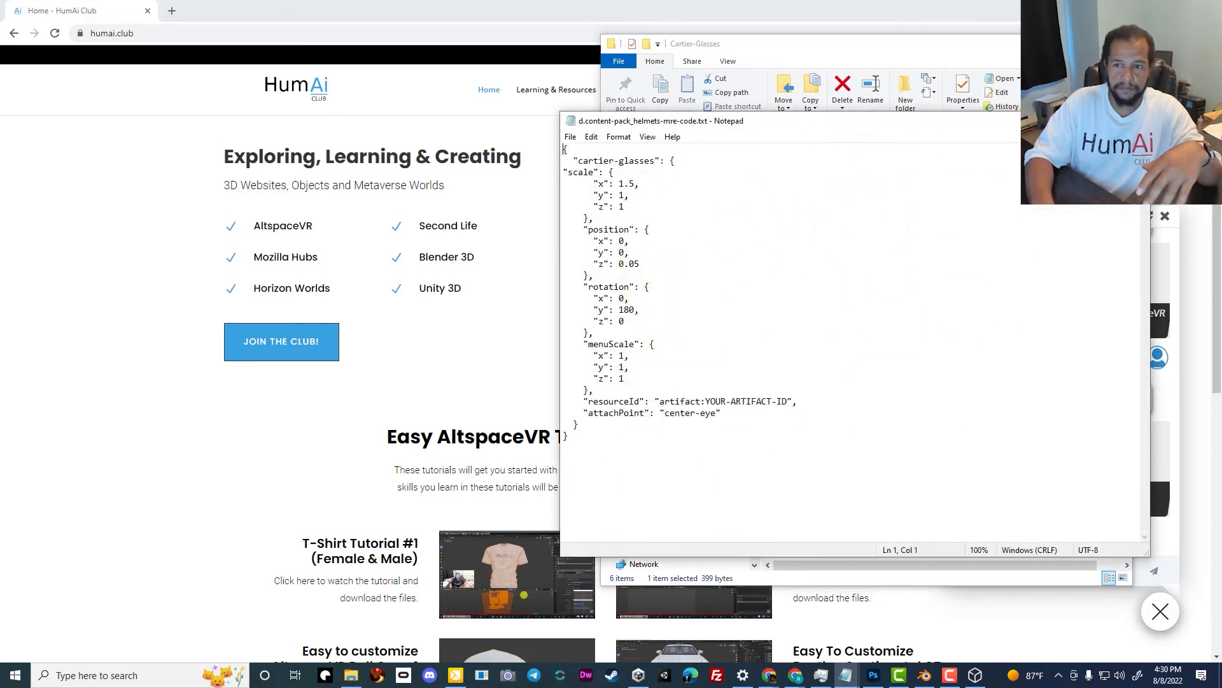
pyautogui.click(1135, 120)
# - Return to the HumAi Club website and show the Help & Support options
pyautogui.click(954, 318)
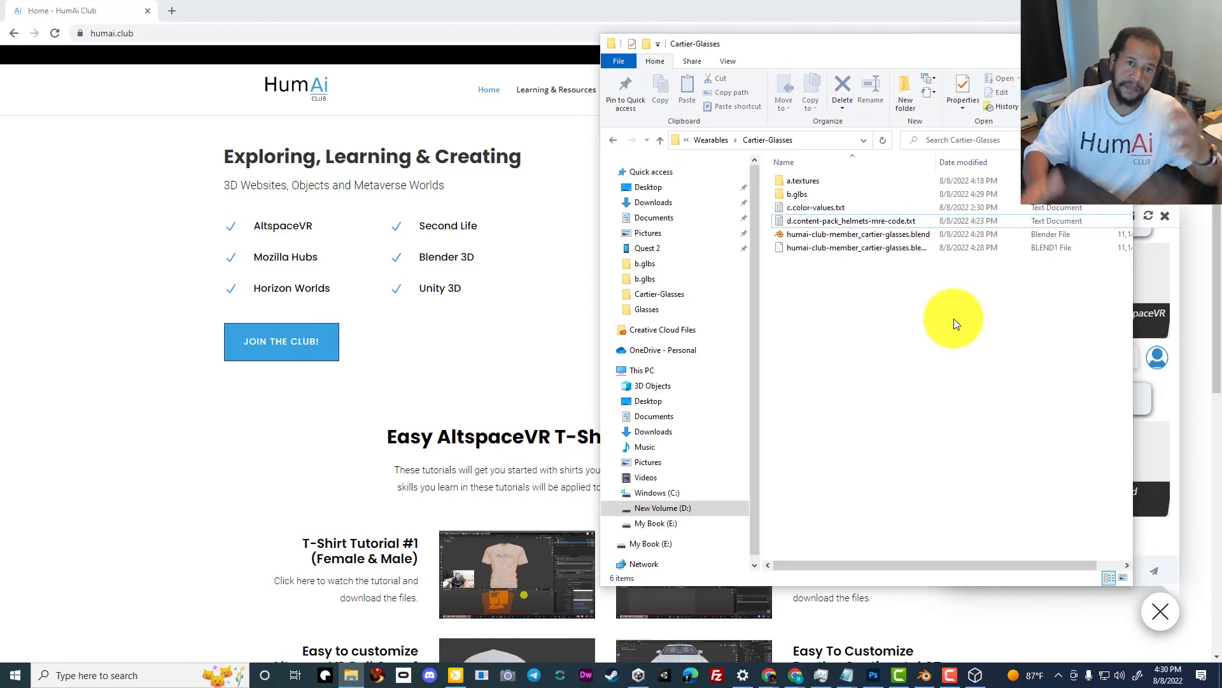
pyautogui.click(579, 177)
pyautogui.moveTo(666, 90)
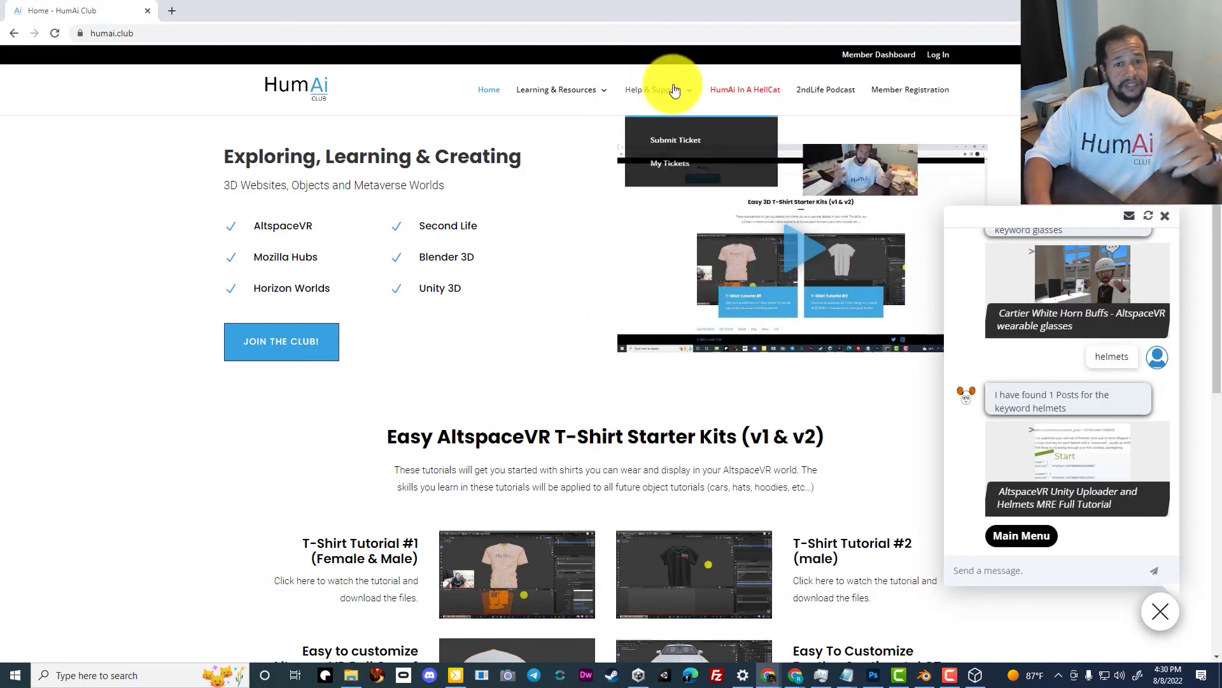